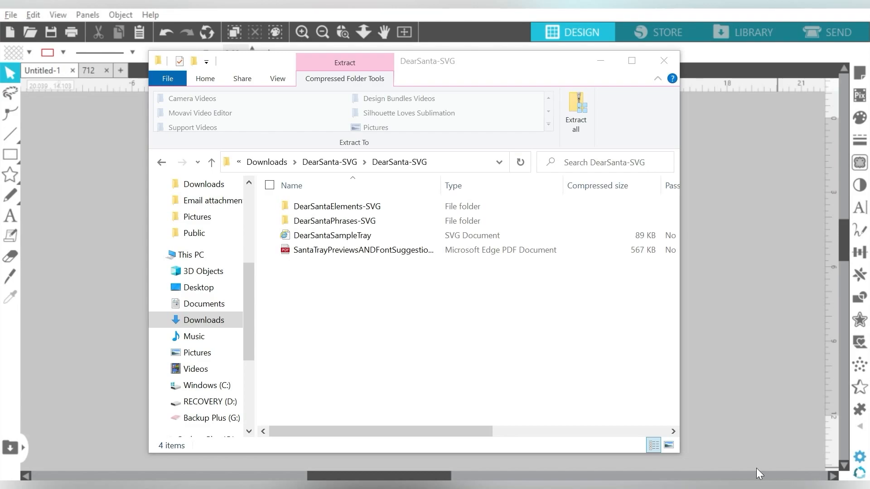
# Look through the SVG files in the DearSantaElements-SVG folder and return to the DearSanta-SVG folder.
pyautogui.moveTo(433, 63); pyautogui.dragTo(562, 62)
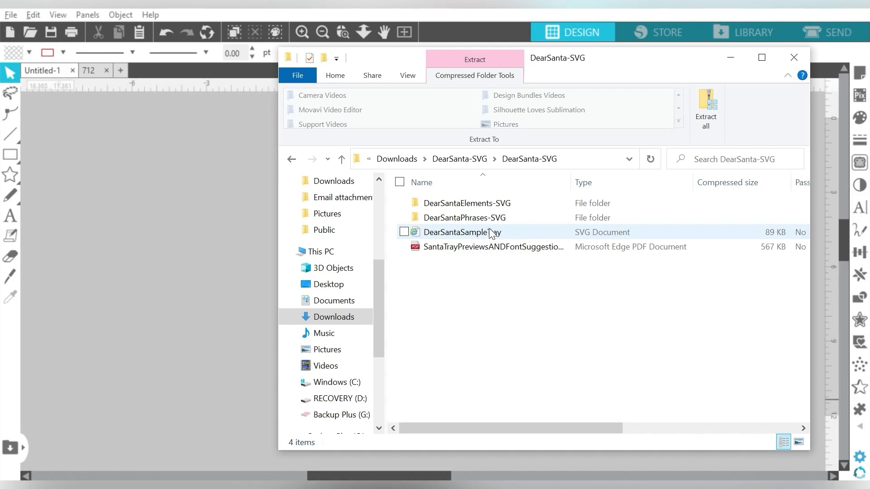
pyautogui.click(486, 208)
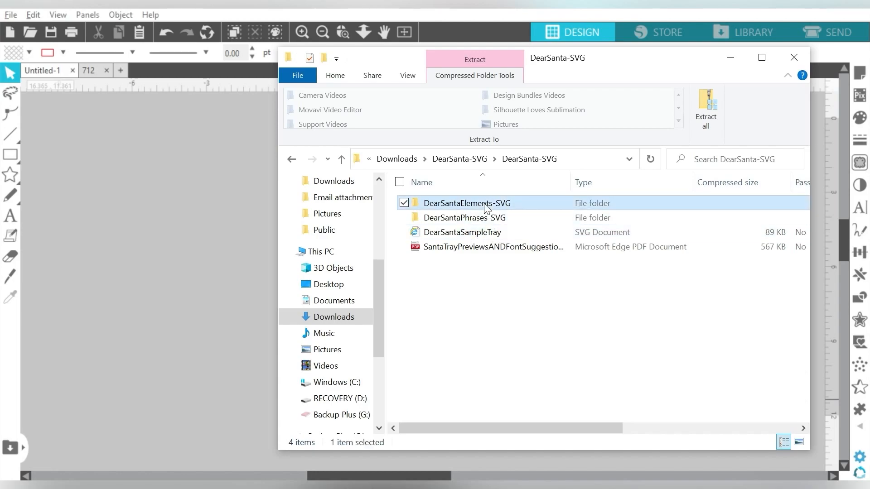
pyautogui.doubleClick(486, 207)
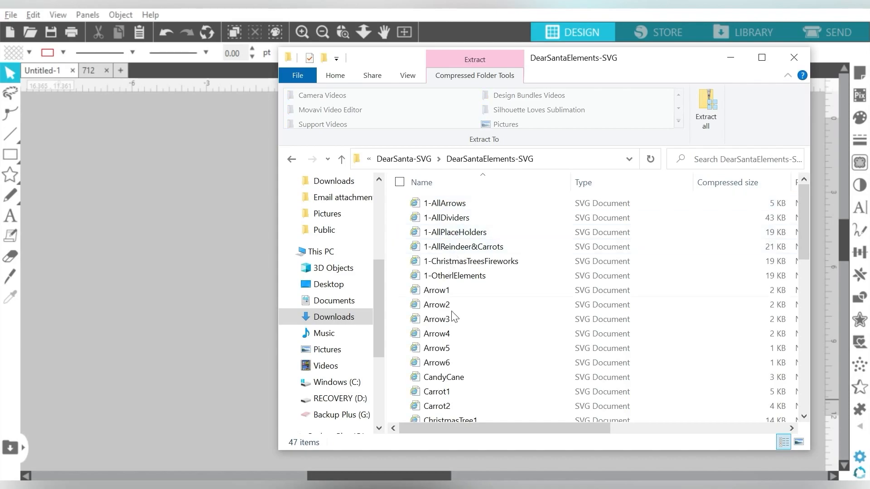
pyautogui.click(294, 160)
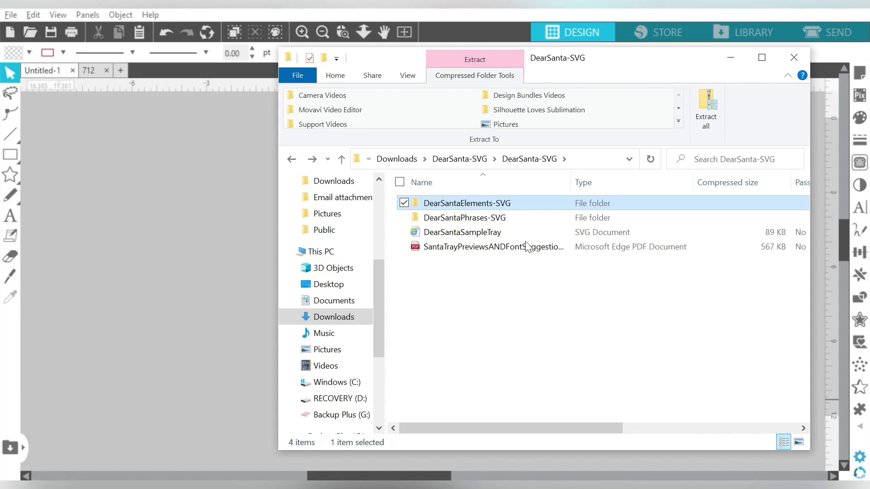
# Import DearSantaSampleTray into the Silhouette Studio design and move the whole artwork onto the page.
pyautogui.moveTo(449, 240); pyautogui.dragTo(183, 247)
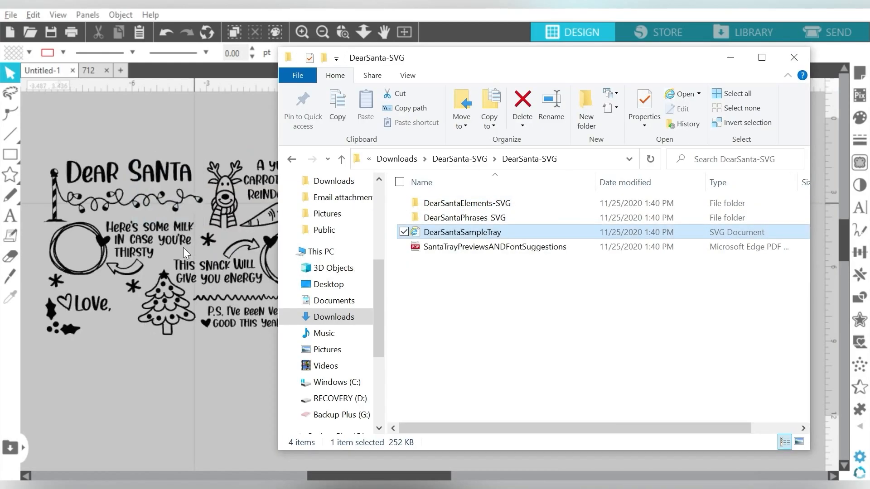
pyautogui.click(737, 56)
pyautogui.moveTo(250, 199); pyautogui.dragTo(431, 191)
pyautogui.hotkey('ctrl', 'z')
pyautogui.moveTo(423, 157); pyautogui.dragTo(56, 344)
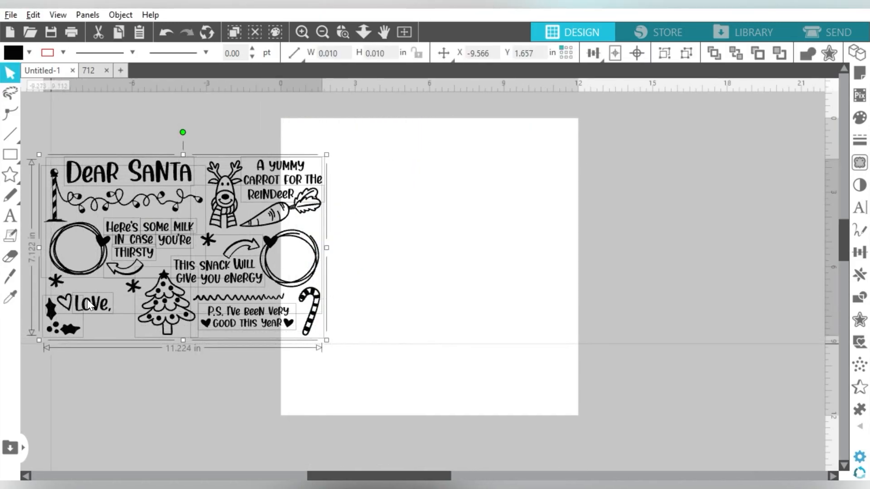
pyautogui.moveTo(121, 240); pyautogui.dragTo(365, 245)
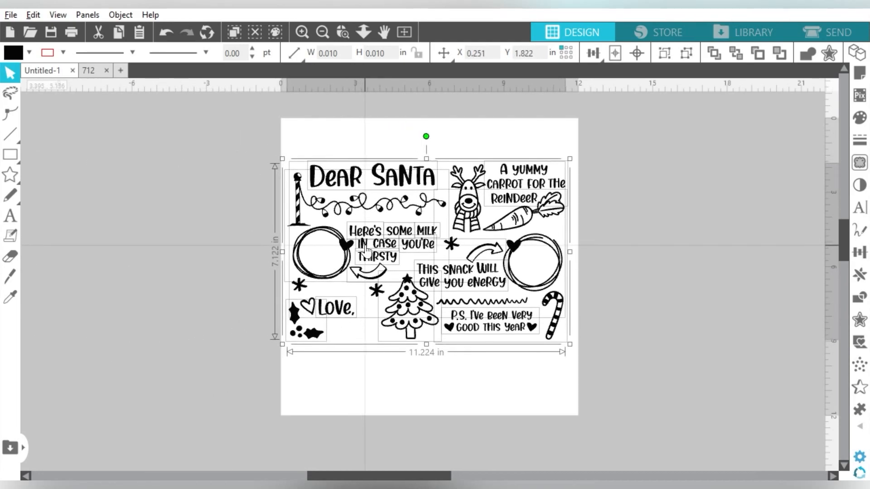
pyautogui.click(611, 123)
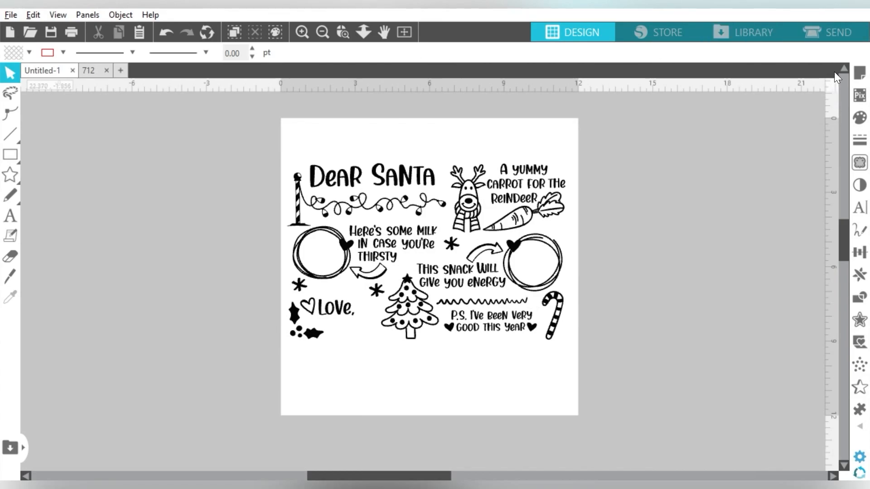
# Set the page width to 20 inches in the page setup.
pyautogui.click(859, 72)
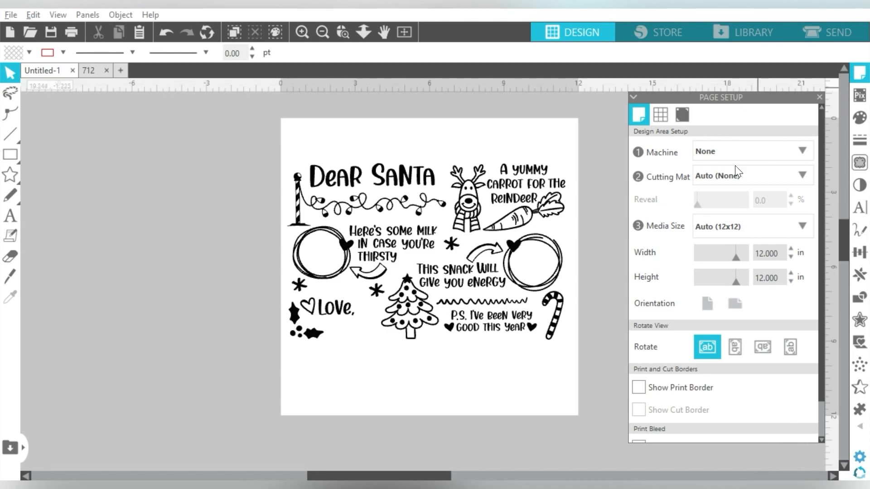
pyautogui.click(772, 252)
pyautogui.write('20')
pyautogui.press('Return')
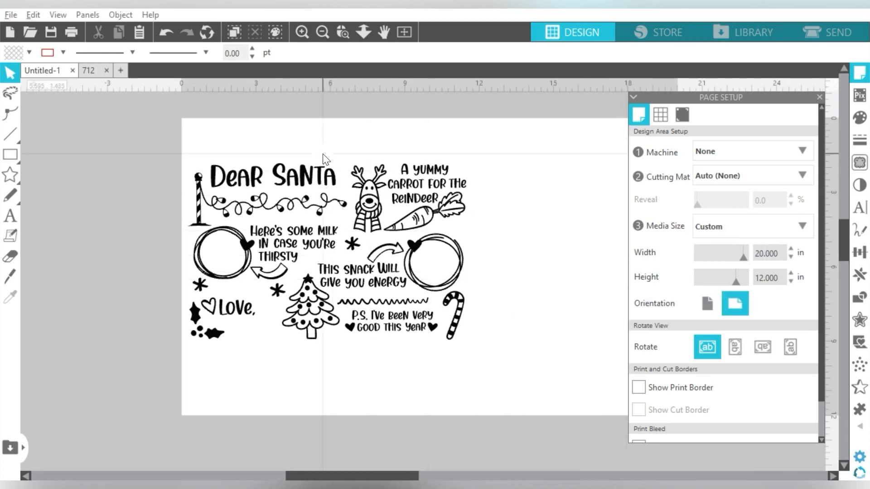
pyautogui.click(323, 32)
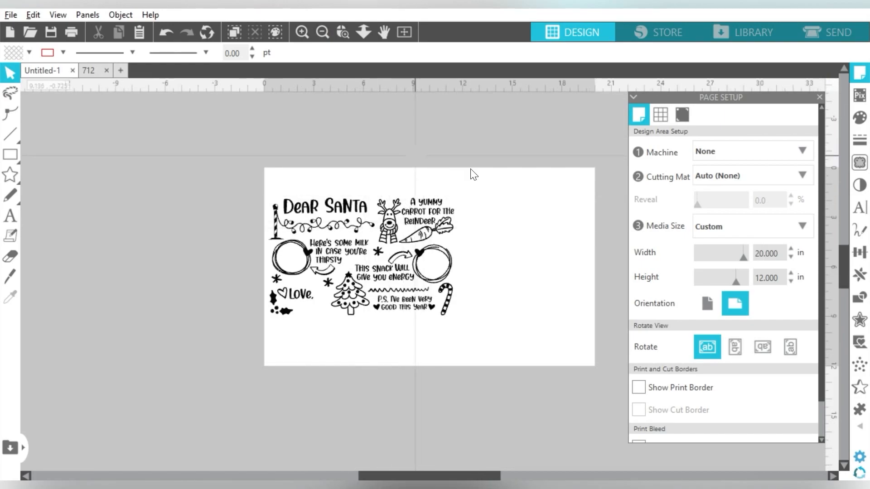
# Group the whole Dear Santa artwork and move it to the middle of the page.
pyautogui.moveTo(501, 183); pyautogui.dragTo(213, 368)
pyautogui.hotkey('ctrl', 'g')
pyautogui.moveTo(292, 236); pyautogui.dragTo(360, 245)
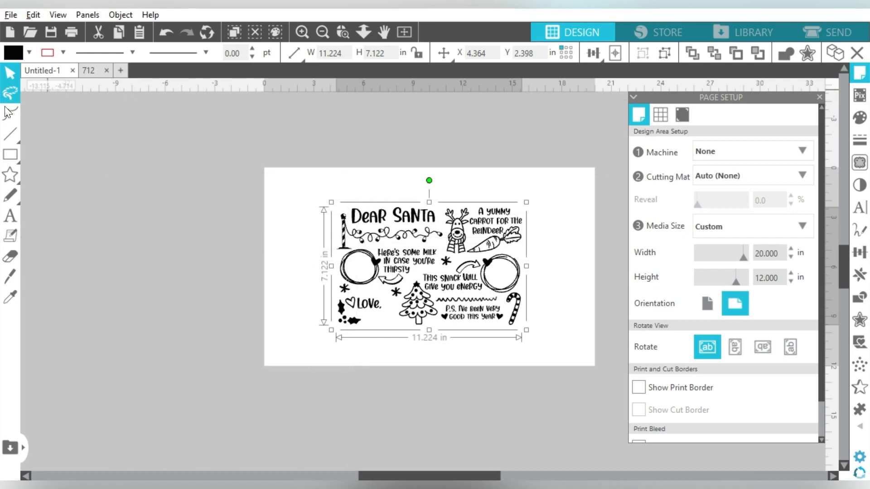
# Draw a rectangle beside the page and size it to 2.25 in wide by 12 in high.
pyautogui.click(28, 154)
pyautogui.moveTo(180, 193); pyautogui.dragTo(216, 248)
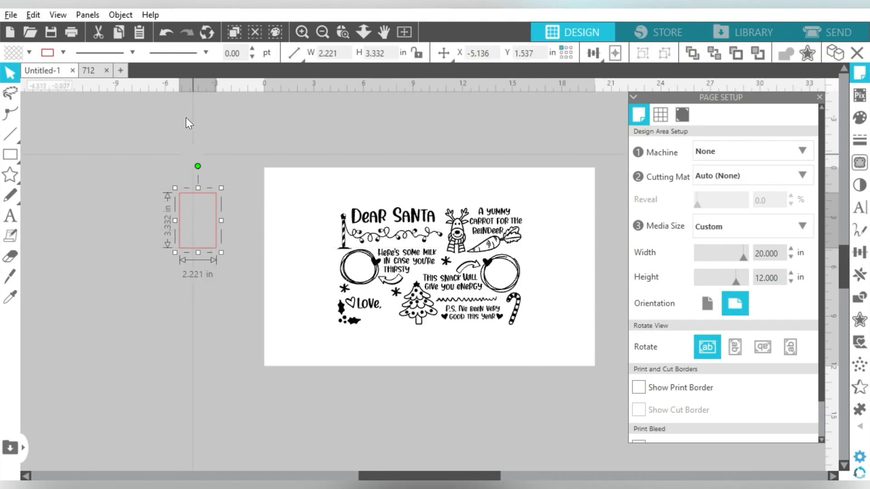
pyautogui.doubleClick(385, 53)
pyautogui.click(388, 54)
pyautogui.doubleClick(384, 53)
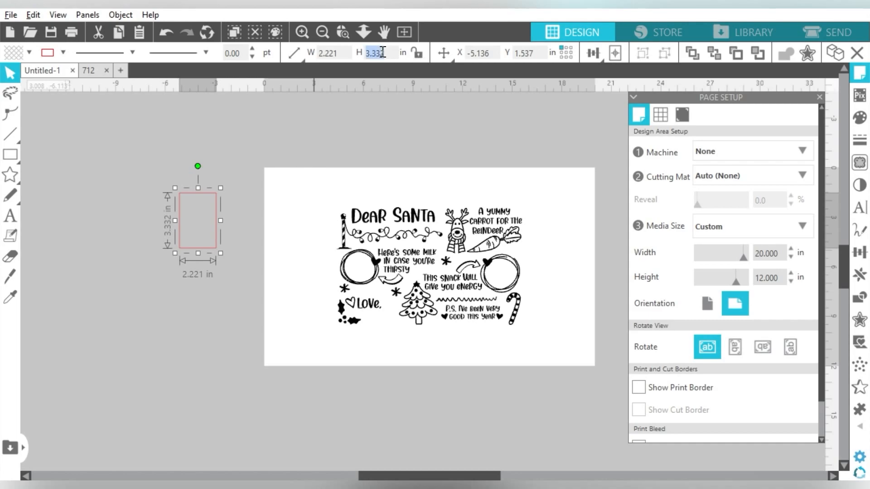
pyautogui.write('12')
pyautogui.press('Return')
pyautogui.doubleClick(345, 53)
pyautogui.write('2.25')
pyautogui.press('Return')
# Place the rectangle at the page's left edge and align a duplicate of it to the page's right edge.
pyautogui.moveTo(218, 178); pyautogui.dragTo(302, 218)
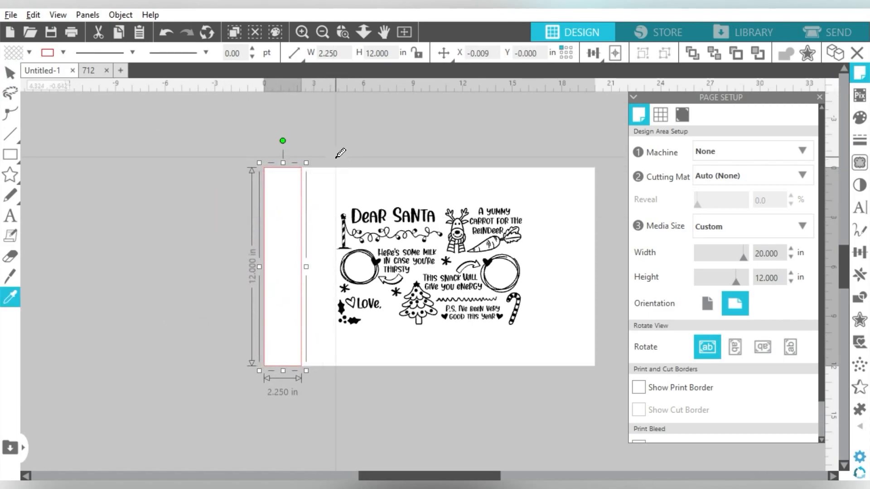
pyautogui.hotkey('ctrl', 'Right')
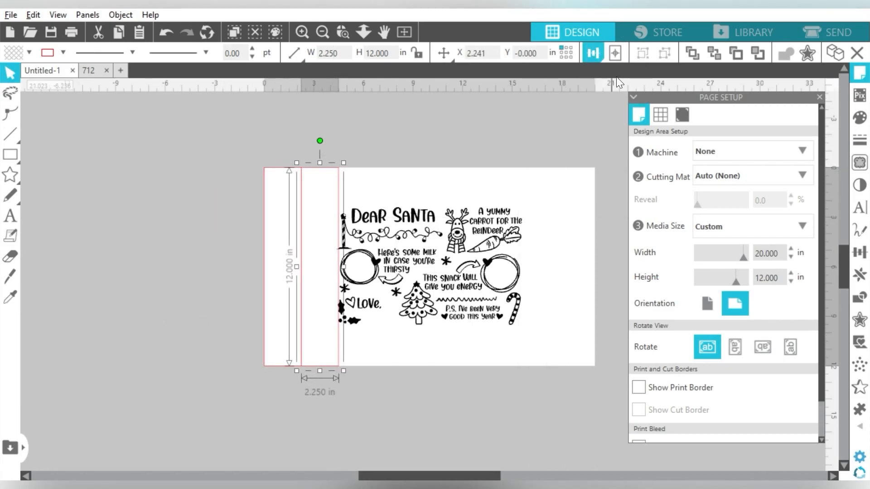
pyautogui.click(593, 53)
pyautogui.click(635, 75)
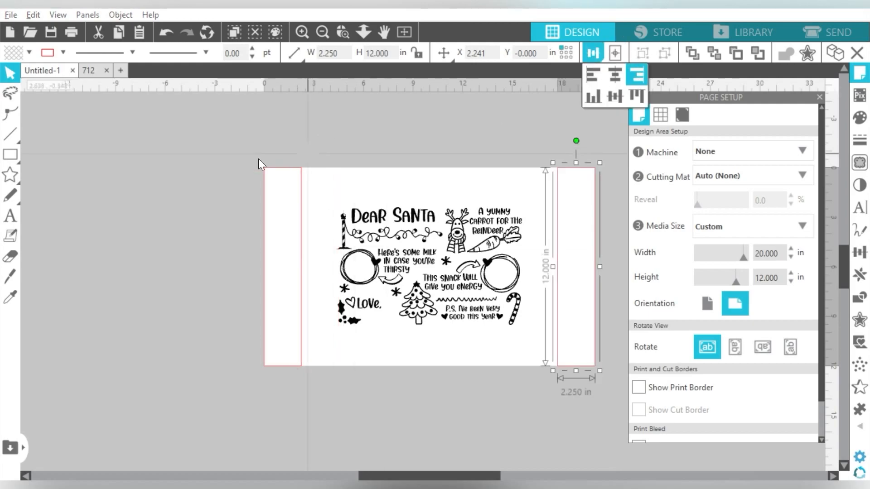
# Align the original rectangle exactly to the page's left edge.
pyautogui.click(288, 193)
pyautogui.click(597, 69)
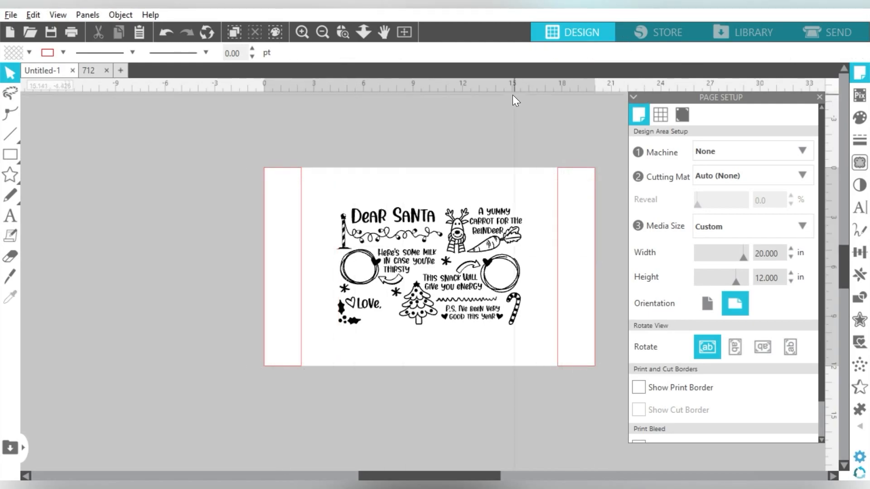
pyautogui.click(288, 193)
pyautogui.click(594, 58)
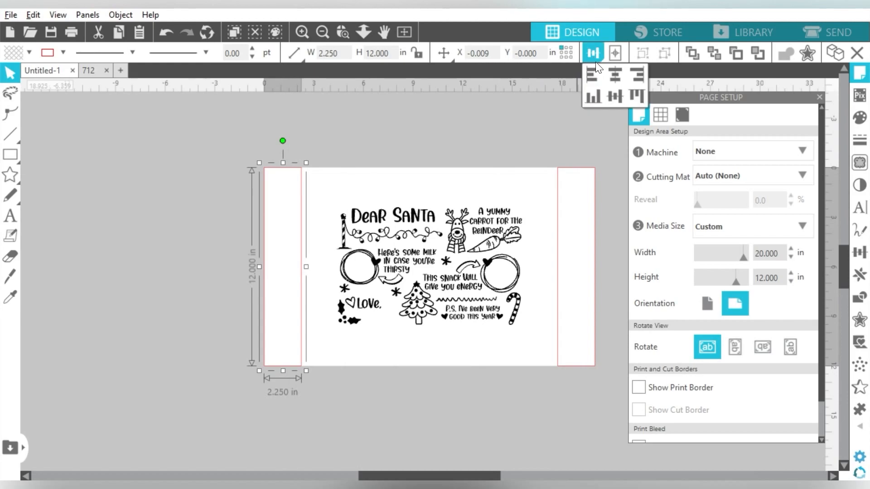
pyautogui.click(593, 73)
# Align the two side rectangles with each other by their vertical middles.
pyautogui.moveTo(220, 147); pyautogui.dragTo(607, 171)
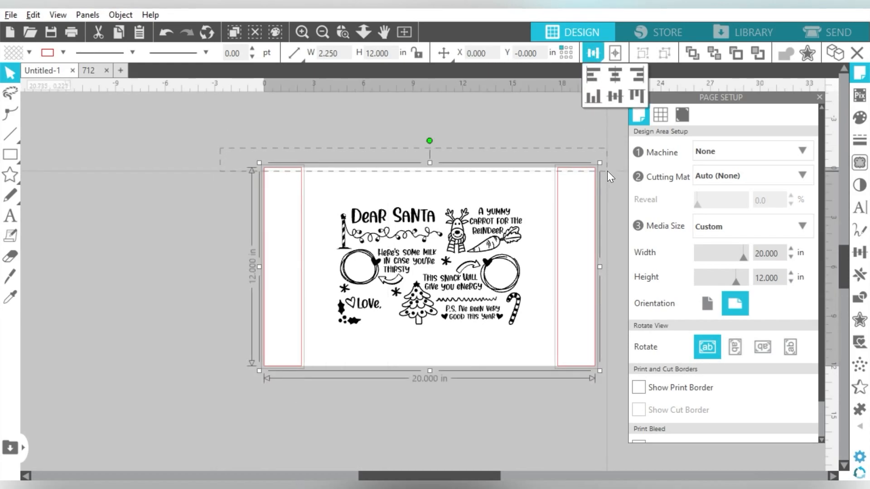
pyautogui.click(614, 95)
pyautogui.moveTo(562, 119); pyautogui.dragTo(295, 186)
pyautogui.click(593, 53)
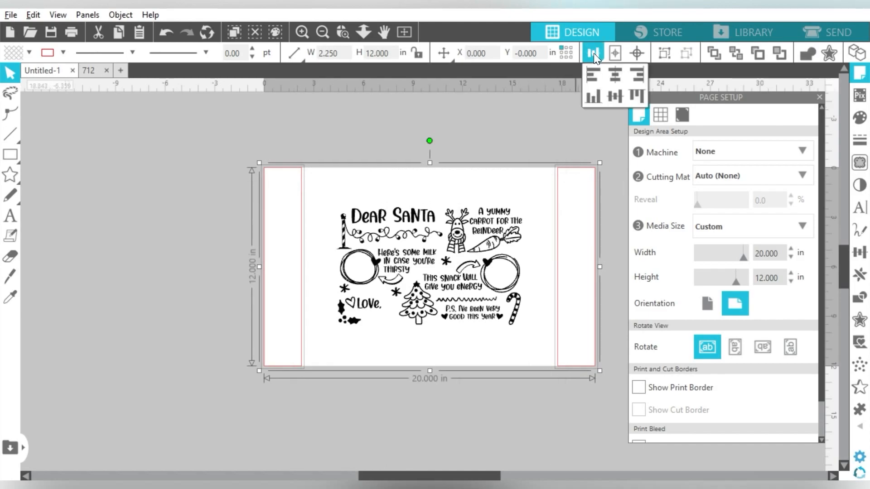
pyautogui.click(616, 97)
pyautogui.click(521, 123)
# Move the design between the rectangles, enlarge it to about 14.47 by 9.18 in, and ungroup it.
pyautogui.moveTo(372, 209); pyautogui.dragTo(347, 180)
pyautogui.moveTo(504, 305); pyautogui.dragTo(553, 337)
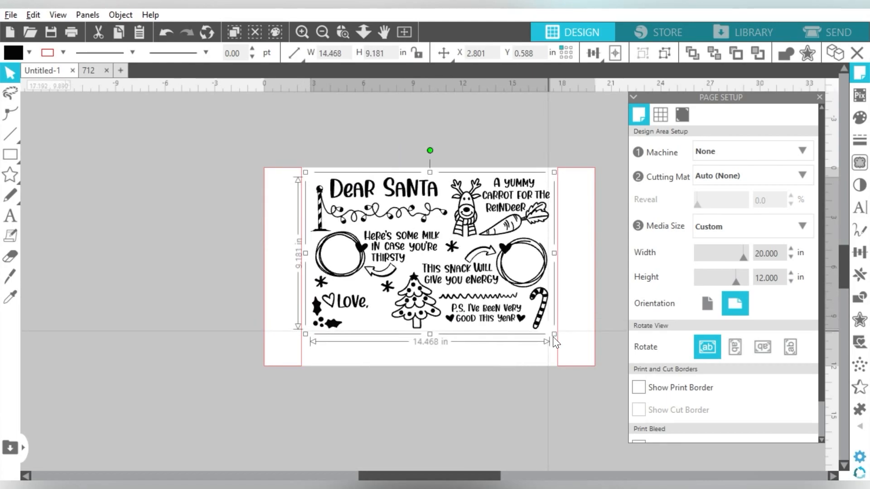
pyautogui.click(665, 51)
# Ungroup the remaining set that joins the heart beside "Love," with other elements of the artwork.
pyautogui.click(327, 368)
pyautogui.moveTo(371, 352); pyautogui.dragTo(311, 297)
pyautogui.click(334, 360)
pyautogui.click(323, 256)
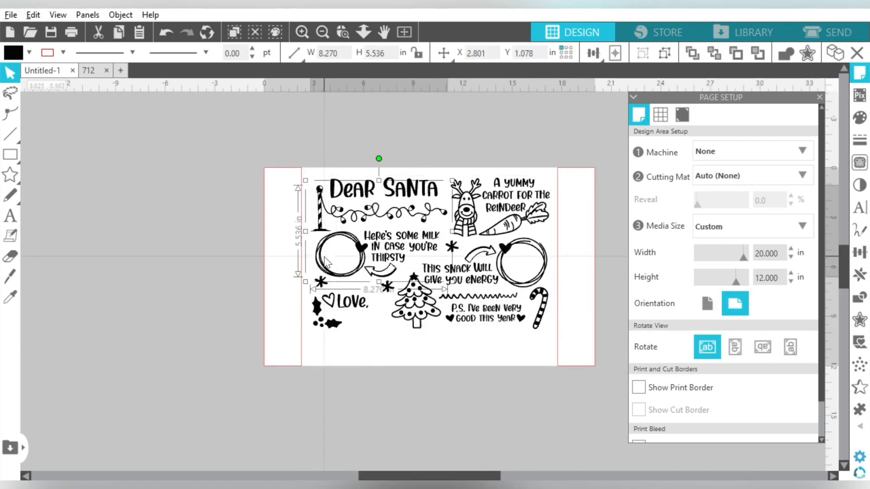
pyautogui.click(328, 336)
pyautogui.click(334, 323)
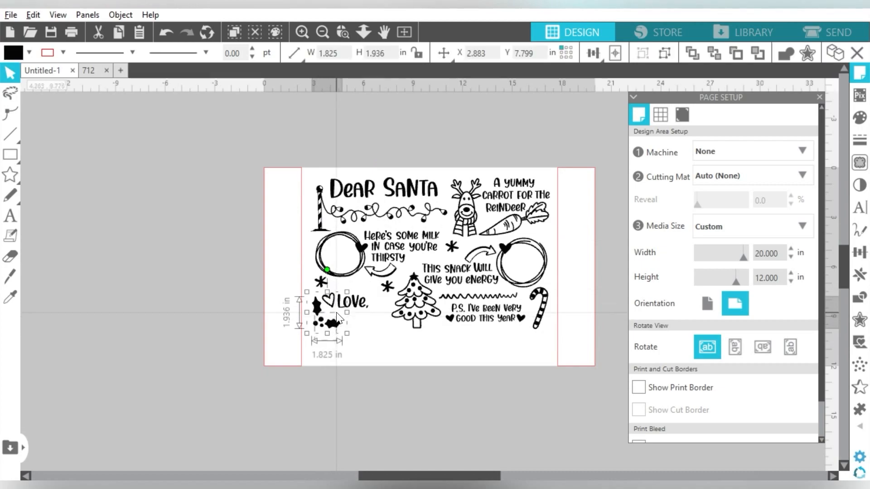
pyautogui.keyDown('shift'); pyautogui.click(338, 304); pyautogui.keyUp('shift')
pyautogui.click(358, 320)
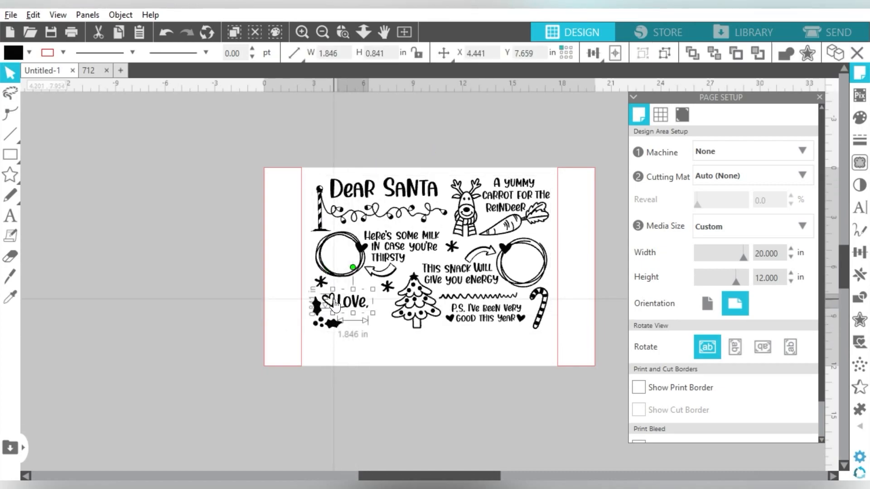
pyautogui.click(335, 303)
pyautogui.click(665, 53)
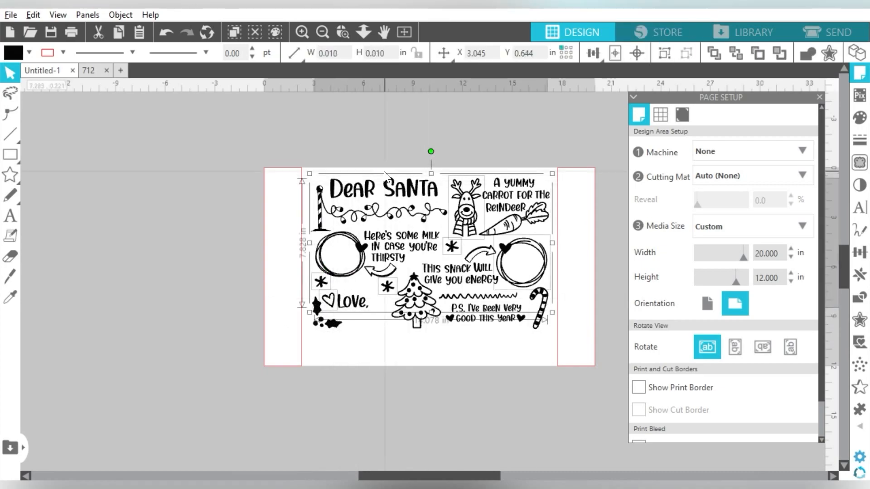
# Move "Love," with its heart and holly down towards the page's lower edge.
pyautogui.click(348, 315)
pyautogui.moveTo(381, 338); pyautogui.dragTo(332, 330)
pyautogui.moveTo(314, 157); pyautogui.dragTo(558, 367)
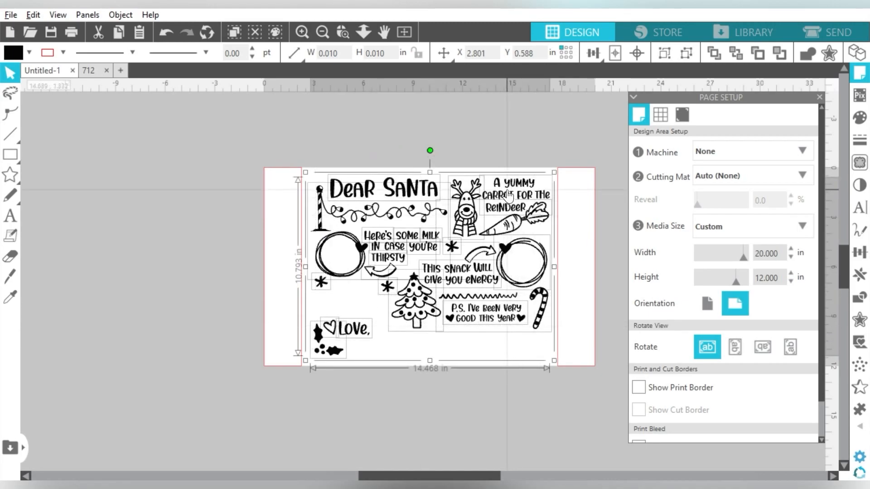
pyautogui.click(491, 152)
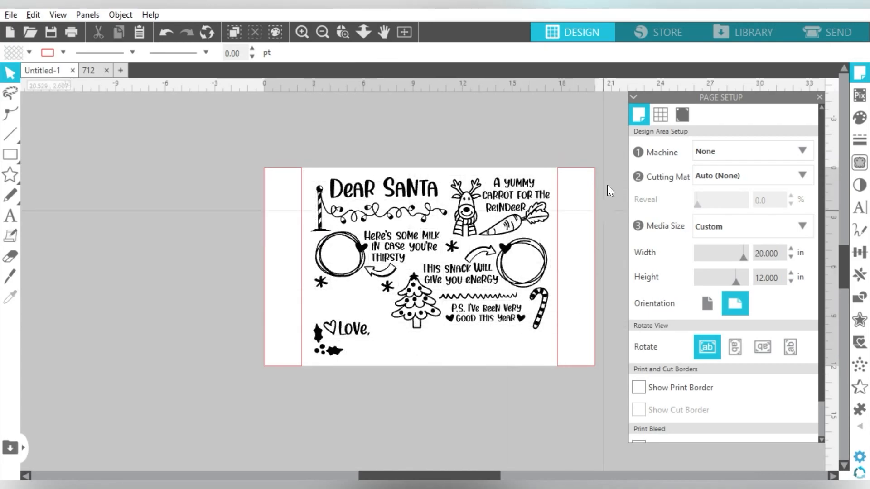
# Separate the joined arrows and the candy cane set into individually movable elements.
pyautogui.moveTo(396, 340); pyautogui.dragTo(546, 297)
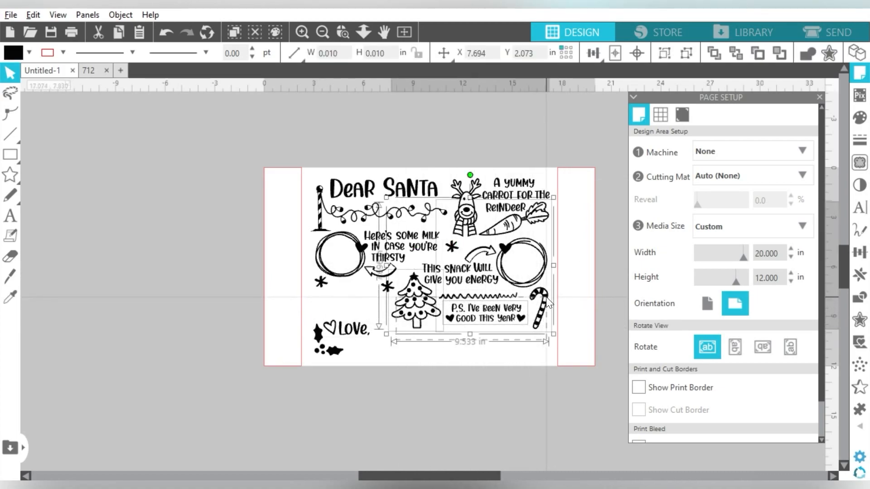
pyautogui.click(508, 253)
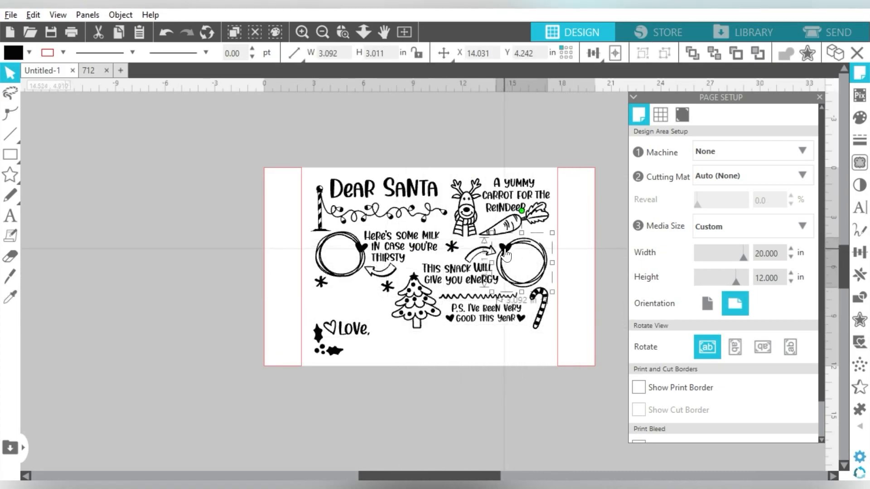
pyautogui.click(477, 269)
pyautogui.click(477, 254)
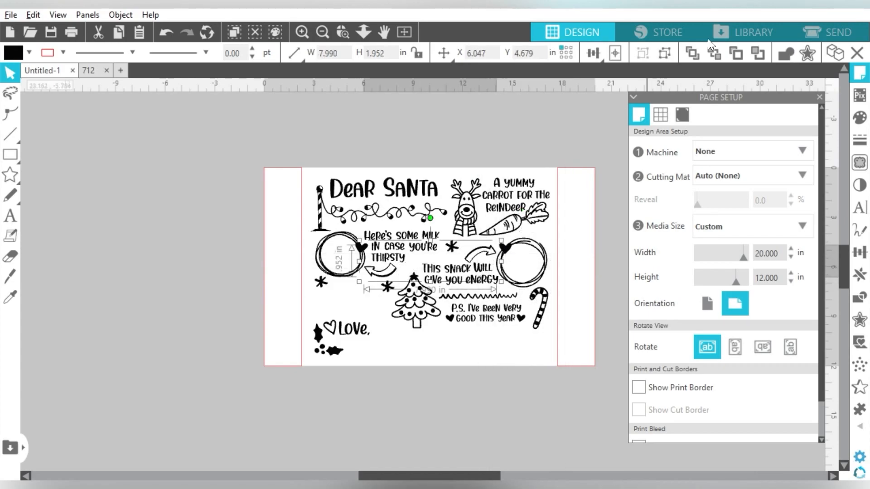
pyautogui.click(426, 347)
pyautogui.moveTo(410, 337); pyautogui.dragTo(502, 267)
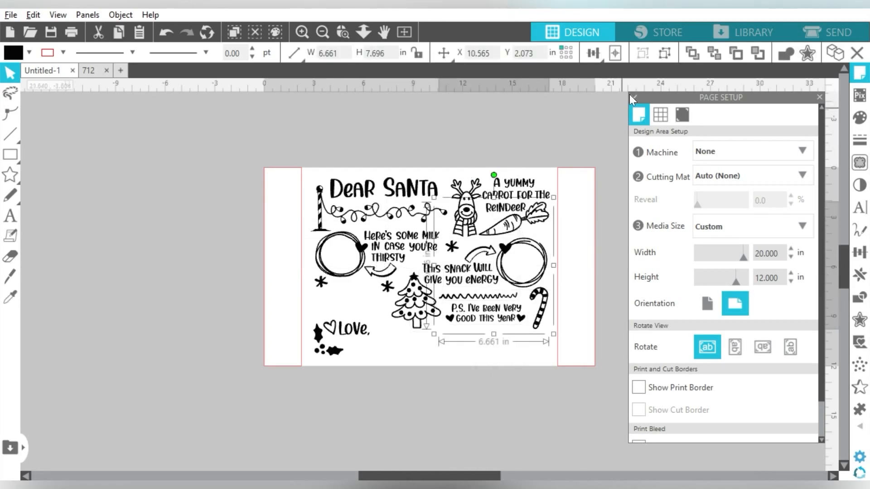
# Move the snack, tree and P.S. elements down the page, and raise the snack text, arrow and circle slightly.
pyautogui.moveTo(546, 349); pyautogui.dragTo(438, 296)
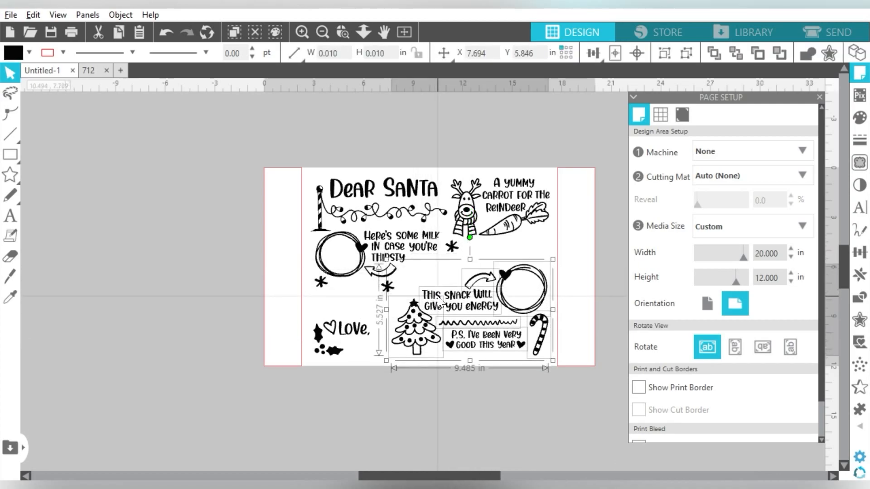
pyautogui.moveTo(441, 260); pyautogui.dragTo(508, 304)
pyautogui.moveTo(463, 294); pyautogui.dragTo(462, 278)
# Shift the milk section and the "Dear Santa" heading with its string of lights slightly down.
pyautogui.moveTo(401, 272); pyautogui.dragTo(349, 217)
pyautogui.moveTo(324, 297); pyautogui.dragTo(431, 258)
pyautogui.moveTo(434, 143); pyautogui.dragTo(322, 218)
pyautogui.moveTo(403, 205); pyautogui.dragTo(403, 210)
pyautogui.click(459, 159)
# Tilt the "This snack will give you energy" text slightly clockwise and adjust its position.
pyautogui.click(465, 290)
pyautogui.moveTo(461, 244); pyautogui.dragTo(360, 282)
pyautogui.click(390, 271)
pyautogui.moveTo(465, 291); pyautogui.dragTo(471, 301)
# Reposition the snack arrow and move the asterisk above the tree next to the one below the milk circle.
pyautogui.moveTo(481, 264); pyautogui.dragTo(477, 269)
pyautogui.click(489, 245)
pyautogui.moveTo(387, 299); pyautogui.dragTo(336, 302)
pyautogui.moveTo(403, 297); pyautogui.dragTo(396, 254)
# Nudge the reindeer and carrot elements slightly down and "Love," with its heart slightly up.
pyautogui.doubleClick(519, 210)
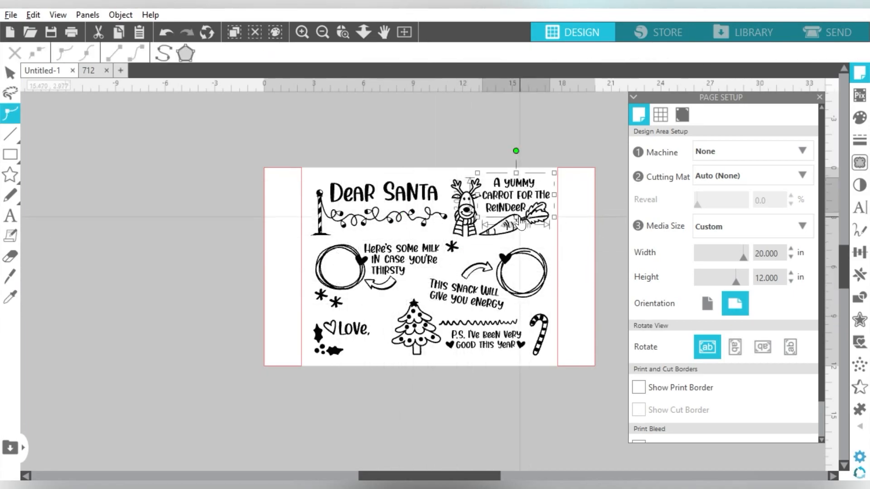
pyautogui.moveTo(564, 158); pyautogui.dragTo(446, 240)
pyautogui.moveTo(467, 217); pyautogui.dragTo(467, 221)
pyautogui.click(449, 261)
pyautogui.moveTo(355, 324); pyautogui.dragTo(355, 318)
# Add a first name as text below the page, change its font and move it up beneath "Love,".
pyautogui.click(332, 412)
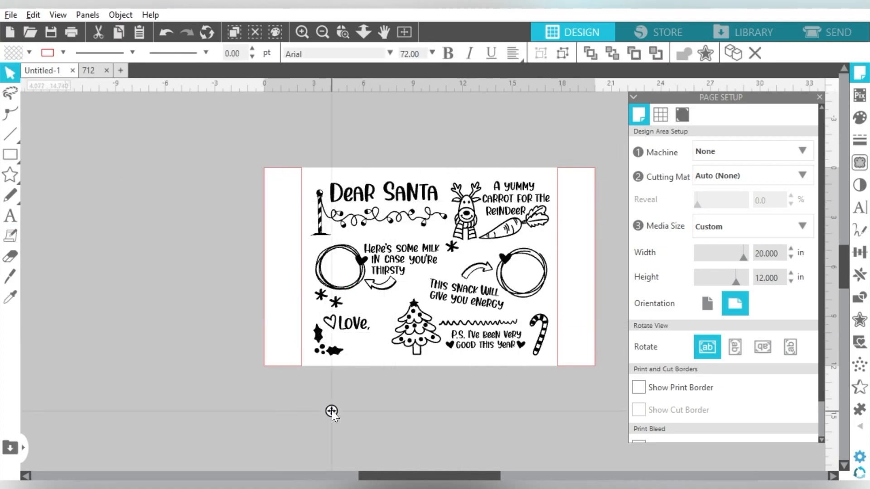
pyautogui.write('Madison')
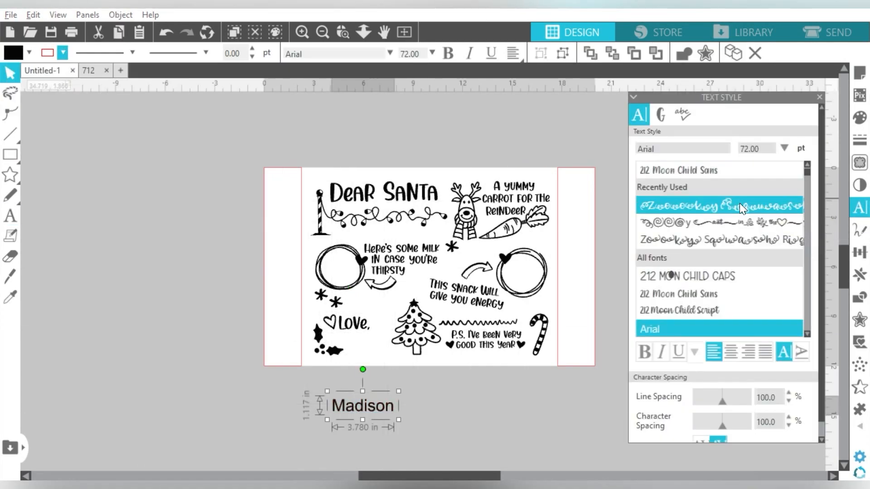
pyautogui.moveTo(807, 172); pyautogui.dragTo(807, 327)
pyautogui.click(725, 276)
pyautogui.moveTo(362, 401); pyautogui.dragTo(364, 360)
# Shrink the Christmas tree slightly, move it up and shift the name text into the space below it.
pyautogui.click(421, 324)
pyautogui.moveTo(445, 358); pyautogui.dragTo(436, 350)
pyautogui.moveTo(410, 320); pyautogui.dragTo(409, 303)
pyautogui.moveTo(365, 362); pyautogui.dragTo(420, 348)
# Apply the Rainbow Dreams font to the name text and replace its wording with the family name.
pyautogui.scroll(6, 720, 249)
pyautogui.click(707, 147)
pyautogui.write('rainbowDreams')
pyautogui.doubleClick(421, 347)
pyautogui.press('BackSpace')
pyautogui.press('BackSpace')
pyautogui.press('BackSpace')
pyautogui.press('BackSpace')
pyautogui.press('BackSpace')
pyautogui.press('BackSpace')
pyautogui.press('BackSpace')
pyautogui.write('The Dykes Family')
# Scale down the family name text and position it beneath "Love," and the tree.
pyautogui.click(453, 345)
pyautogui.moveTo(507, 366); pyautogui.dragTo(472, 357)
pyautogui.moveTo(414, 340); pyautogui.dragTo(412, 343)
# Move the squiggle and "P.S. I've been very good this year" group slightly up and separate its parts.
pyautogui.click(478, 323)
pyautogui.keyDown('shift'); pyautogui.click(495, 339); pyautogui.keyUp('shift')
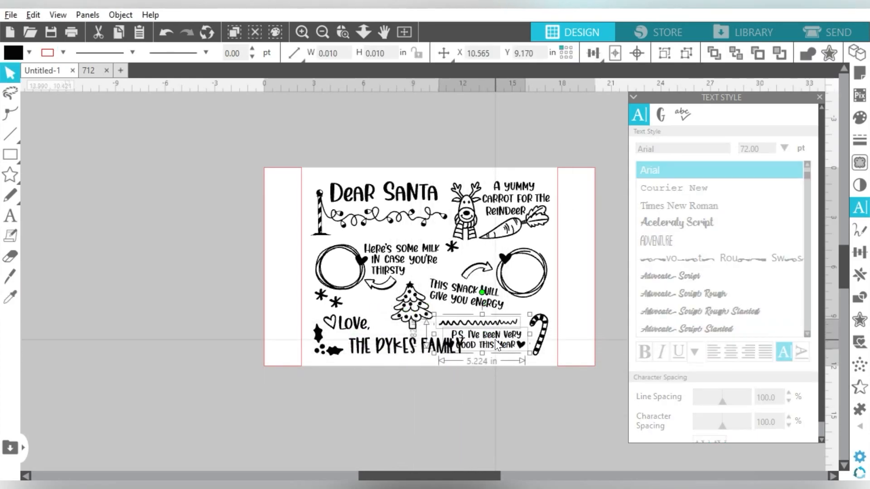
pyautogui.moveTo(495, 340); pyautogui.dragTo(495, 332)
pyautogui.doubleClick(458, 276)
pyautogui.click(459, 275)
pyautogui.click(489, 327)
pyautogui.keyDown('shift'); pyautogui.click(479, 314); pyautogui.keyUp('shift')
pyautogui.click(575, 373)
# Stagger the two P.S. lines and place one heart before "P.S." and the other below "good this year".
pyautogui.scroll(6, 575, 373)
pyautogui.moveTo(259, 250); pyautogui.dragTo(229, 235)
pyautogui.moveTo(472, 250); pyautogui.dragTo(520, 244)
pyautogui.moveTo(428, 251); pyautogui.dragTo(478, 287)
pyautogui.moveTo(229, 235); pyautogui.dragTo(241, 230)
pyautogui.doubleClick(241, 229)
pyautogui.scroll(-5, 429, 388)
pyautogui.moveTo(846, 281); pyautogui.dragTo(847, 273)
# Shrink the reindeer slightly and nudge the carrot down a little.
pyautogui.click(376, 204)
pyautogui.click(376, 204)
pyautogui.moveTo(399, 244); pyautogui.dragTo(397, 239)
pyautogui.click(435, 222)
pyautogui.moveTo(460, 212); pyautogui.dragTo(461, 215)
# Select the full design between the margins, convert its lettering to individual shapes and combine everything into one object.
pyautogui.moveTo(474, 126); pyautogui.dragTo(178, 400)
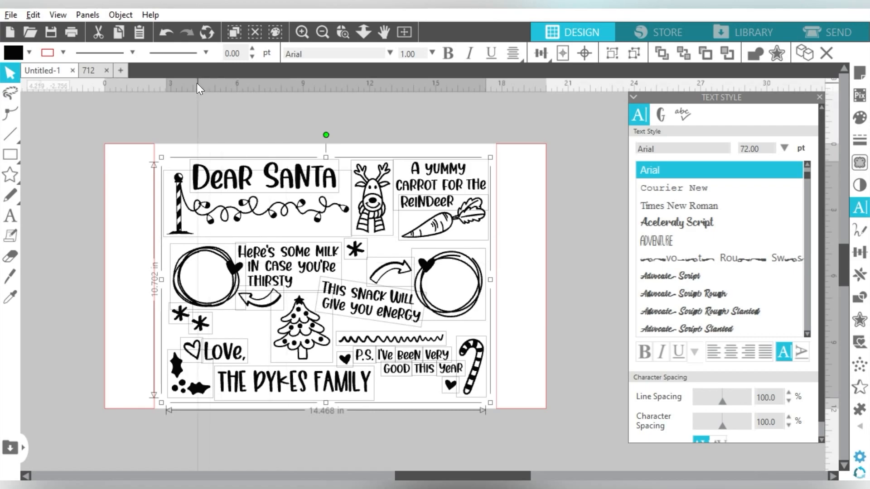
pyautogui.moveTo(178, 104); pyautogui.dragTo(478, 421)
pyautogui.rightClick(478, 379)
pyautogui.click(528, 264)
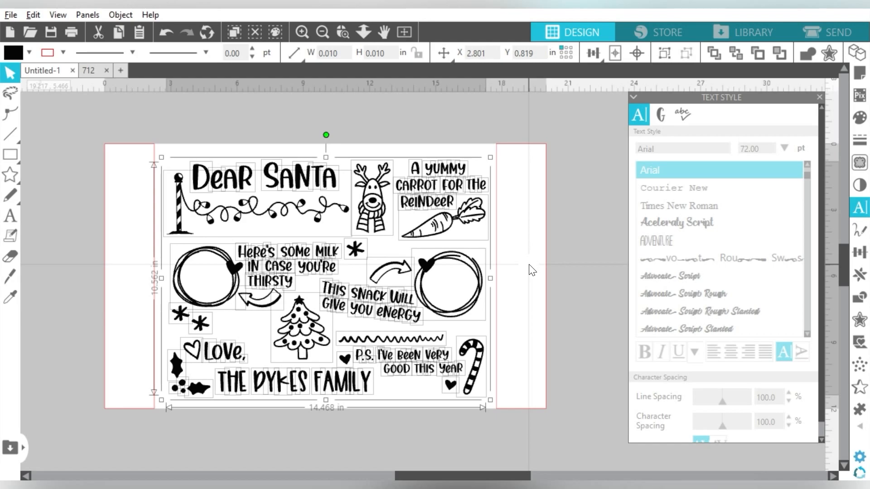
pyautogui.press('i')
pyautogui.press('v')
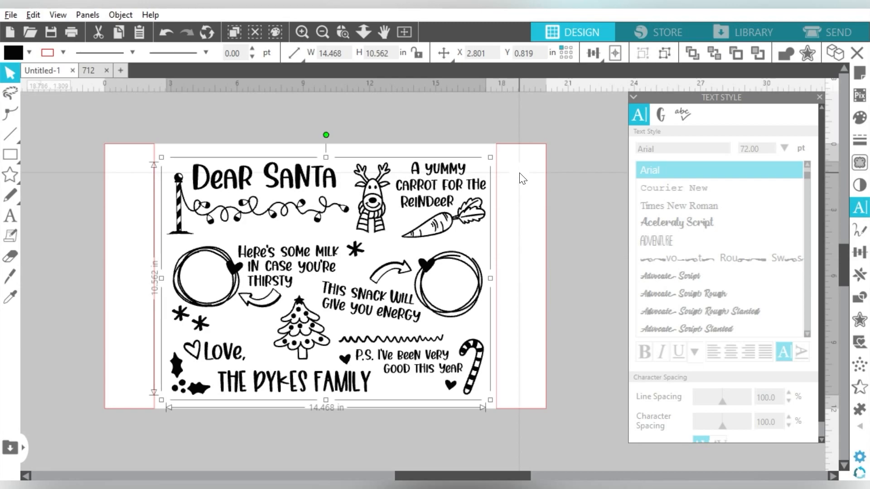
# Remove the combined design's fill and set its line color to blue.
pyautogui.click(29, 53)
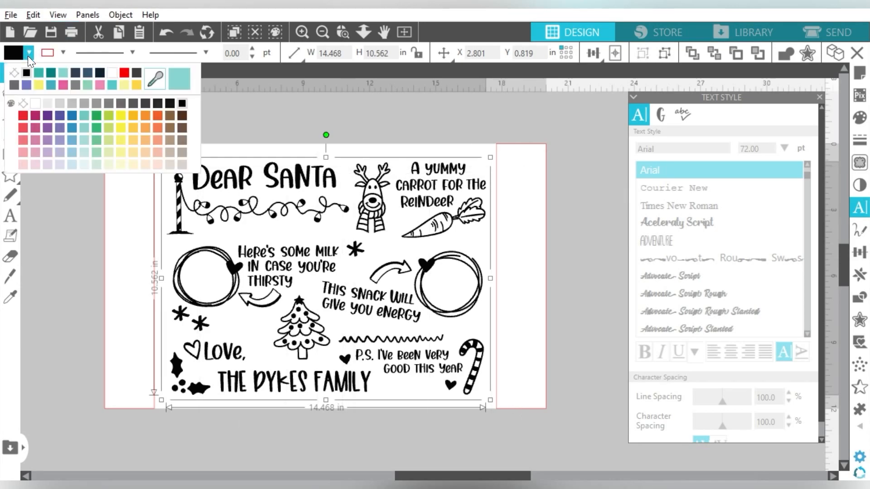
pyautogui.click(74, 116)
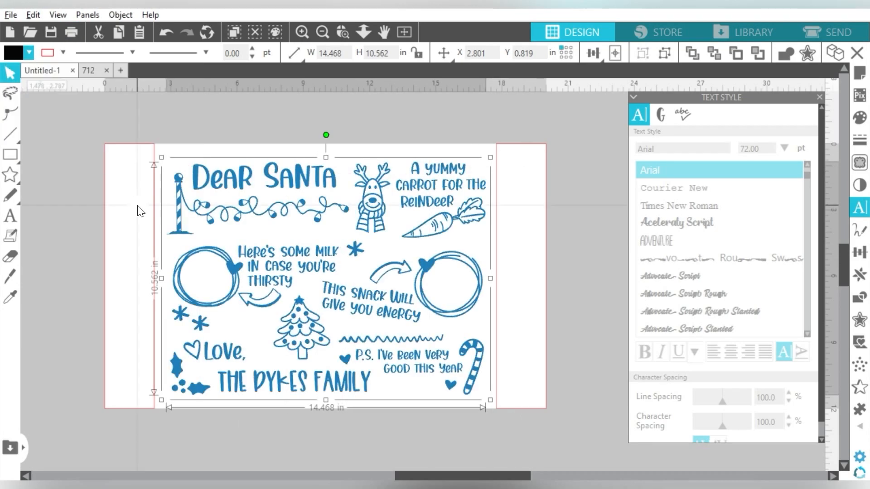
pyautogui.click(29, 53)
pyautogui.click(26, 70)
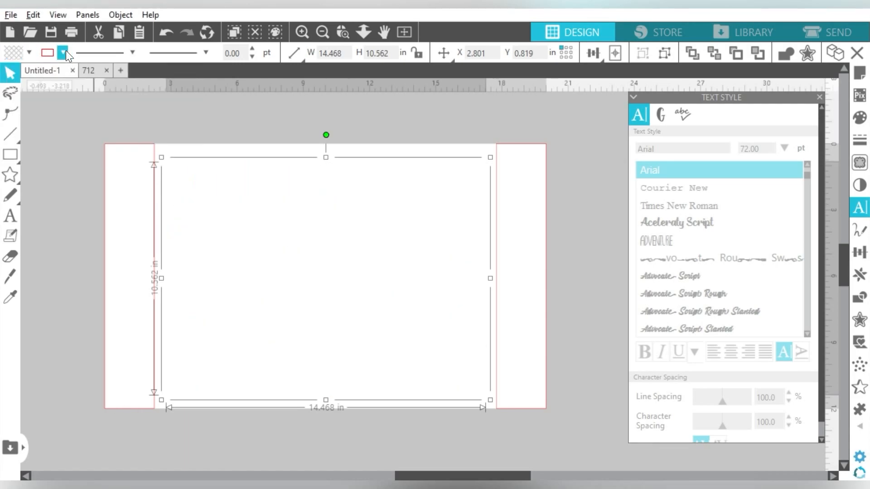
pyautogui.click(66, 51)
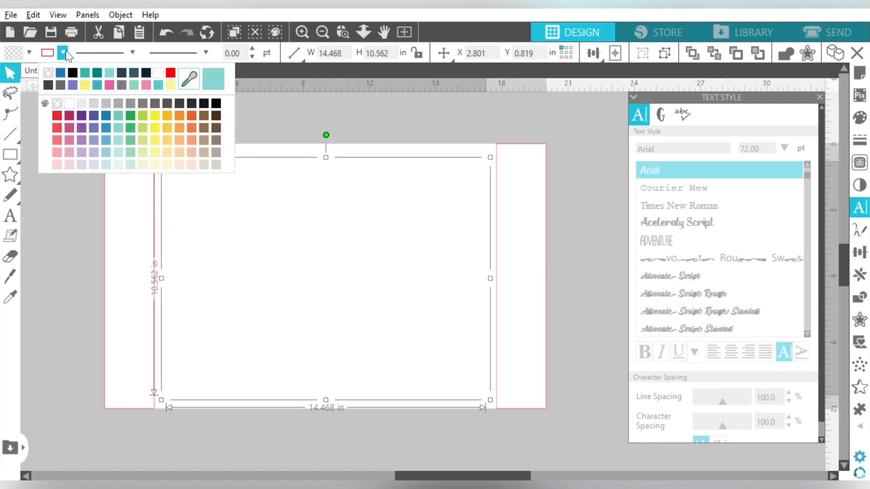
pyautogui.click(105, 117)
# Try to group the whole layout with its margin rectangles, and delete the right margin rectangle.
pyautogui.moveTo(126, 116); pyautogui.dragTo(509, 151)
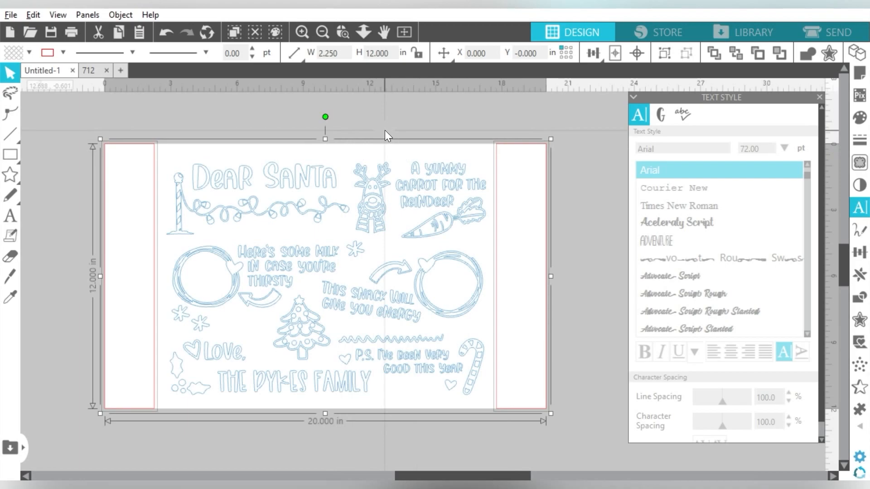
pyautogui.hotkey('ctrl', 'g')
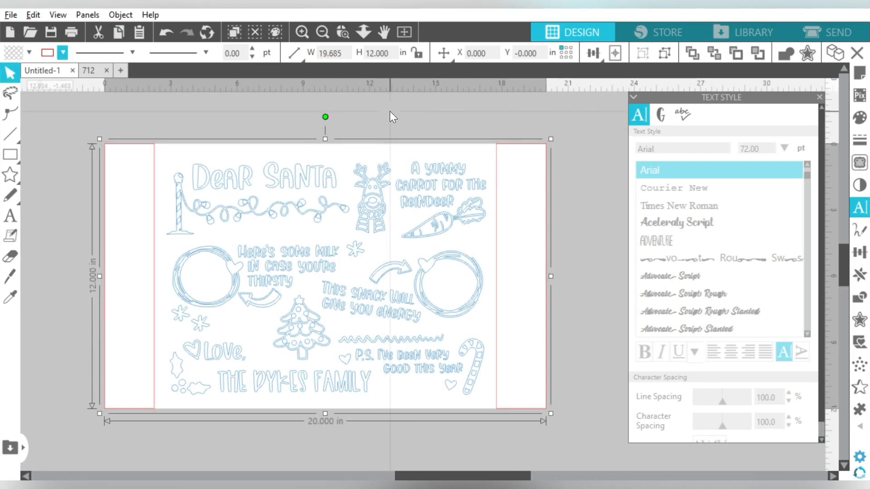
pyautogui.click(393, 117)
pyautogui.click(521, 162)
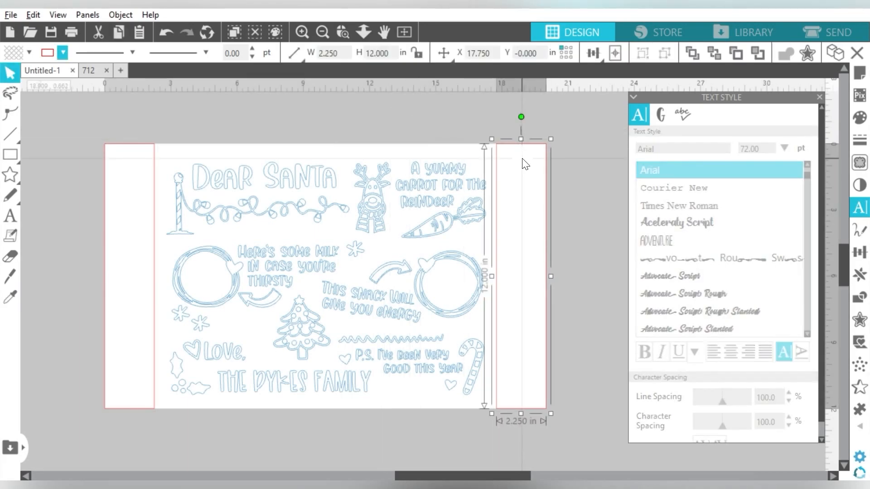
pyautogui.press('Delete')
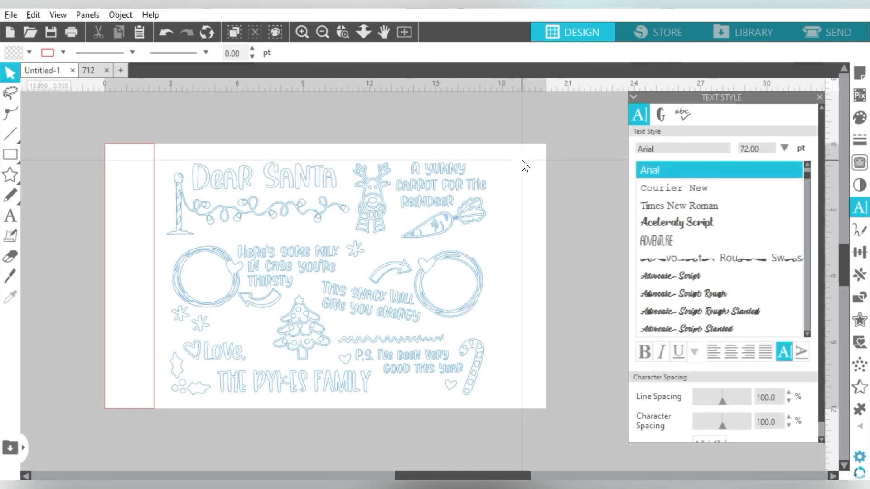
# Save the design to the hard drive as "Santa Cookie Tray".
pyautogui.click(10, 15)
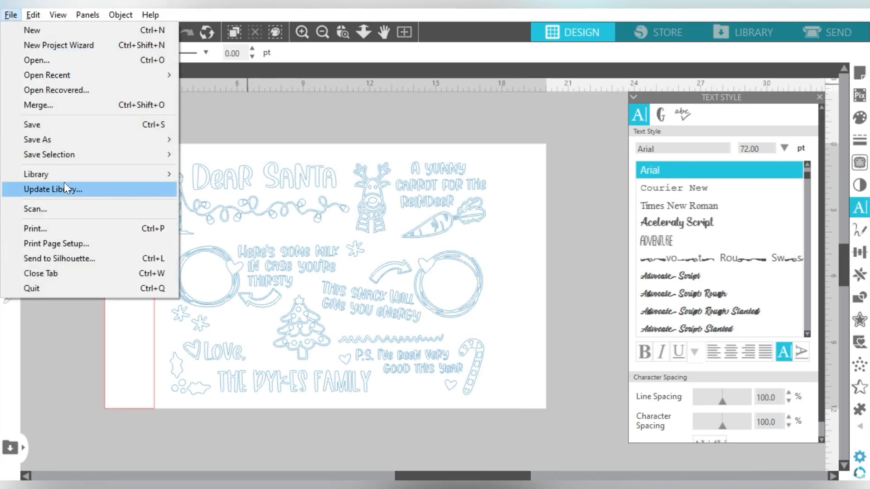
pyautogui.moveTo(104, 143)
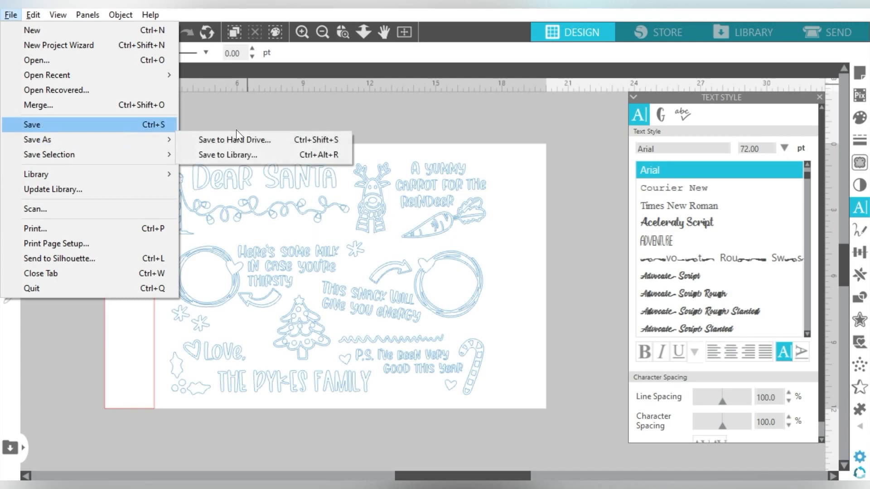
pyautogui.click(245, 141)
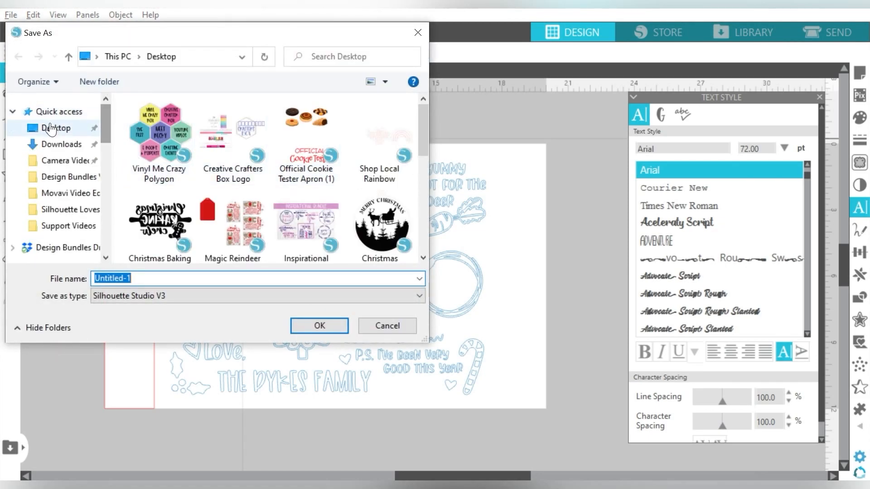
pyautogui.write('Santa Cookie Tray')
pyautogui.press('Return')
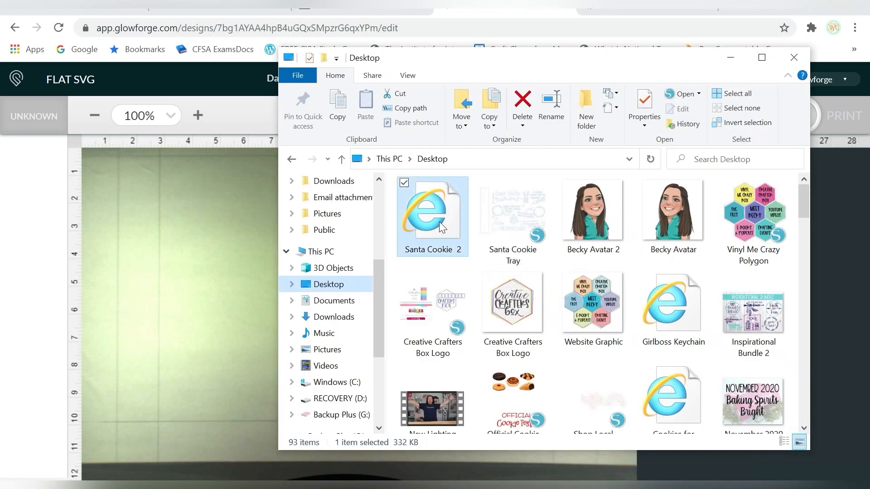
# In the Glowforge app, place the tray design on the bed and set the margin rectangle to Ignore.
pyautogui.moveTo(439, 222); pyautogui.dragTo(227, 289)
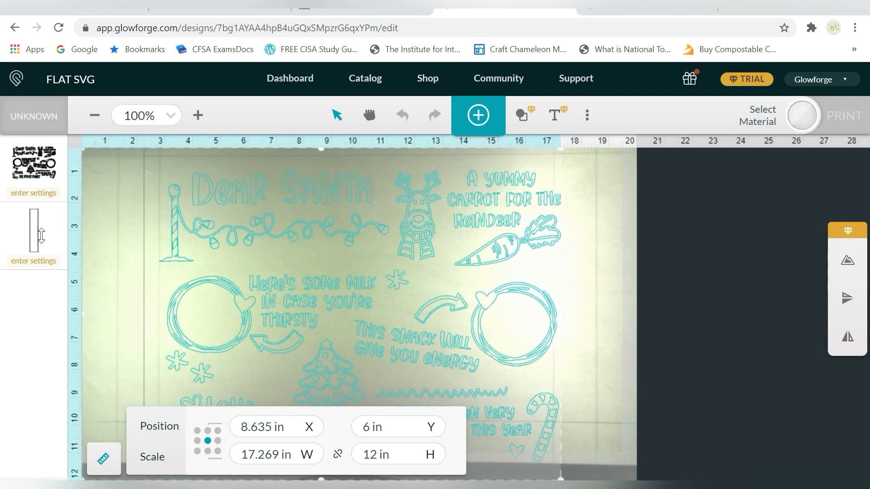
pyautogui.click(32, 259)
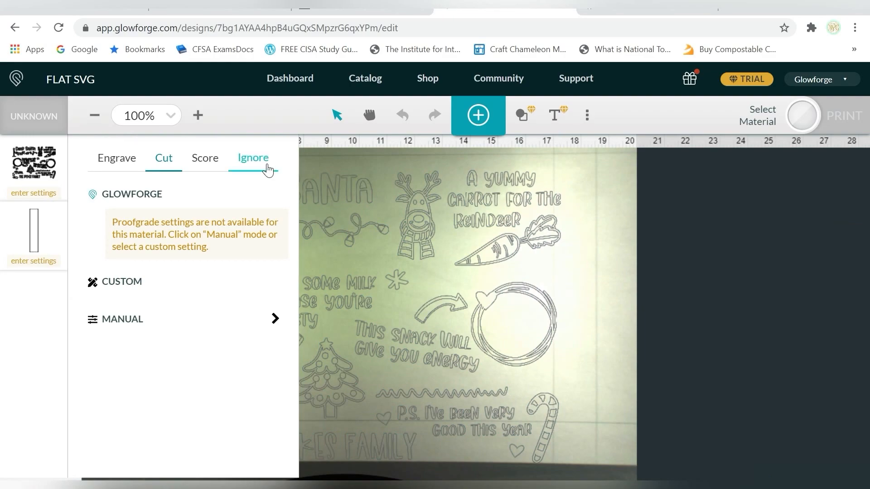
pyautogui.click(254, 158)
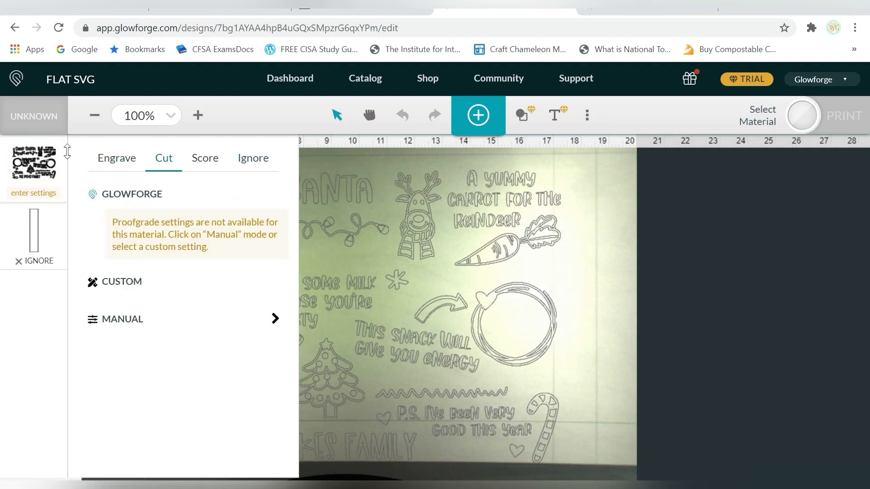
# Set the laser's focus point on the material near the word "milk".
pyautogui.click(588, 127)
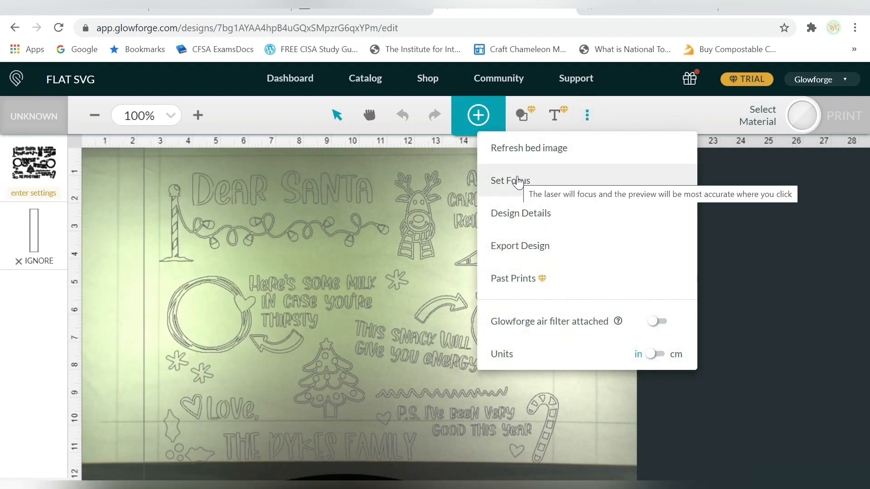
pyautogui.click(519, 181)
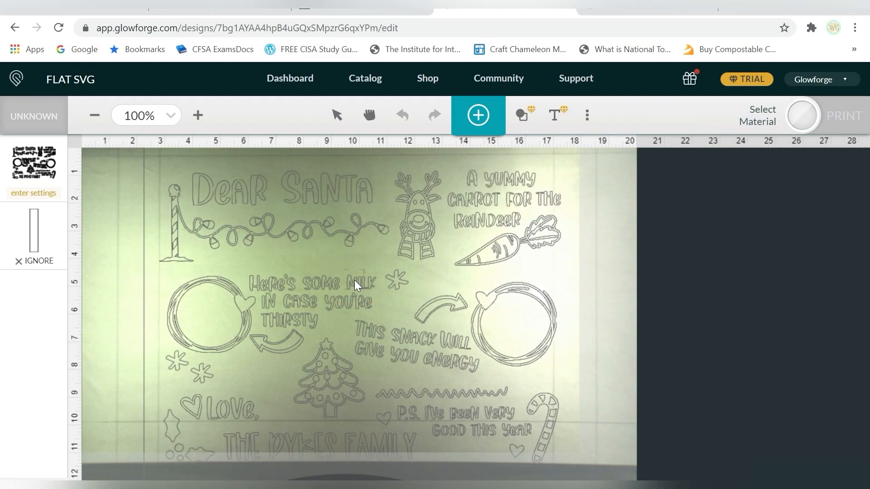
pyautogui.click(355, 281)
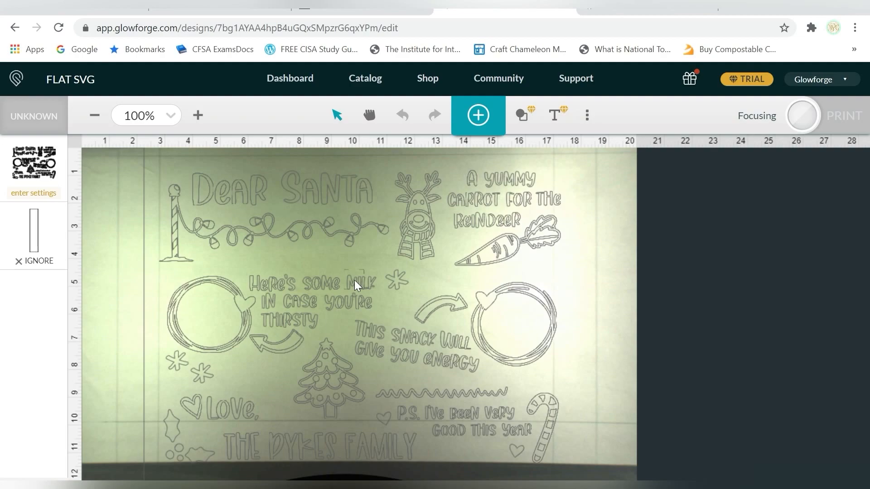
# Select the whole Santa artwork without the margin rectangle and move it up to about X 9.9 in, Y 5.2 in.
pyautogui.click(347, 235)
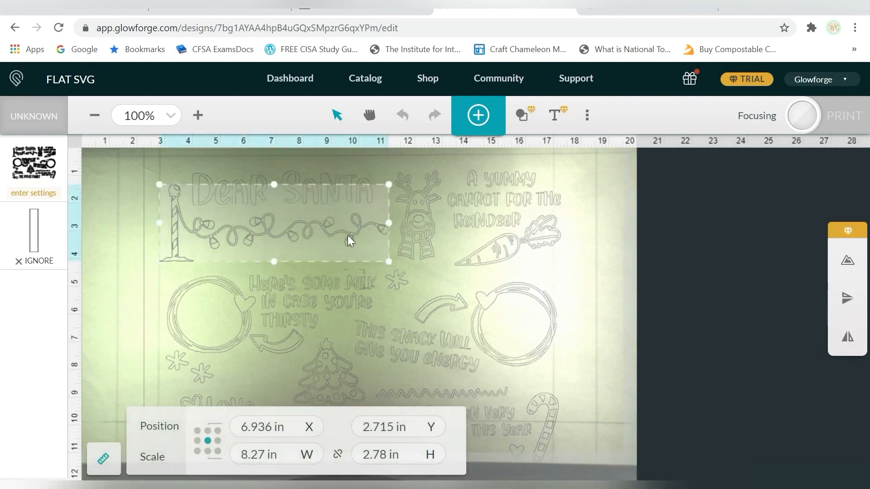
pyautogui.click(583, 165)
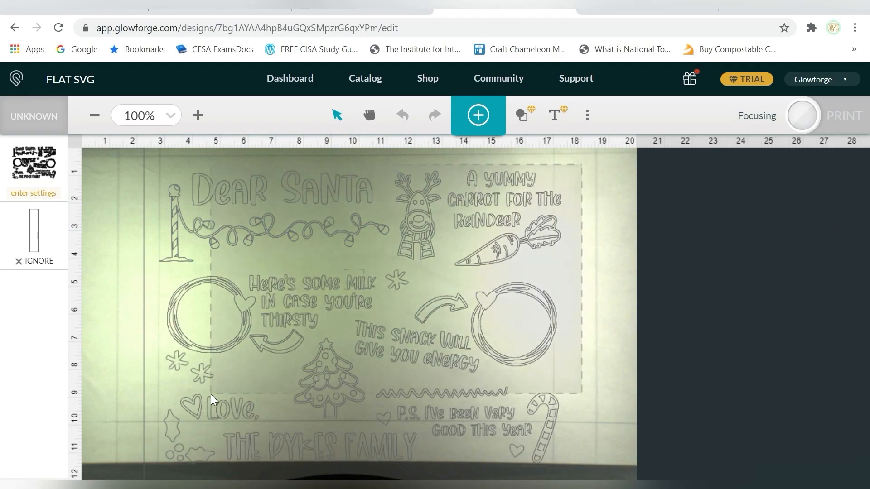
pyautogui.click(562, 457)
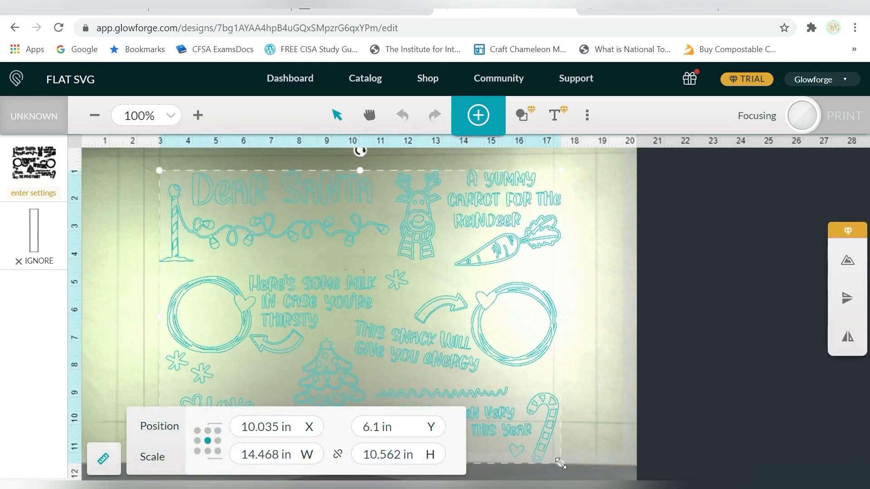
pyautogui.moveTo(328, 297); pyautogui.dragTo(320, 270)
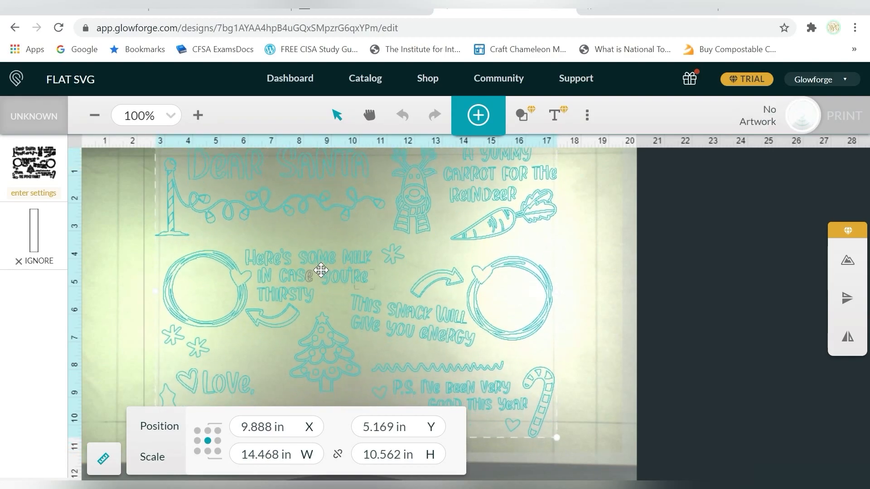
pyautogui.click(98, 459)
pyautogui.moveTo(343, 261); pyautogui.dragTo(343, 262)
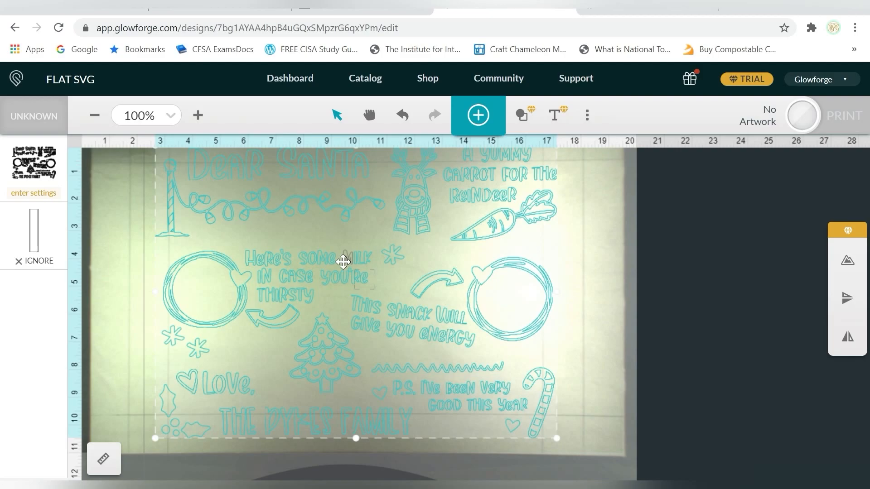
pyautogui.click(623, 210)
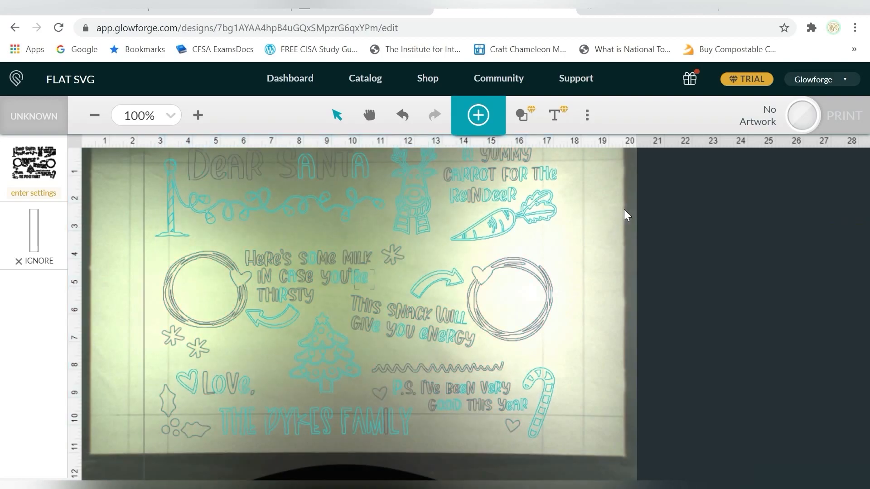
# Choose Thick Basswood Plywood as the material and set the Santa artwork to Engrave with SD Graphic.
pyautogui.click(28, 117)
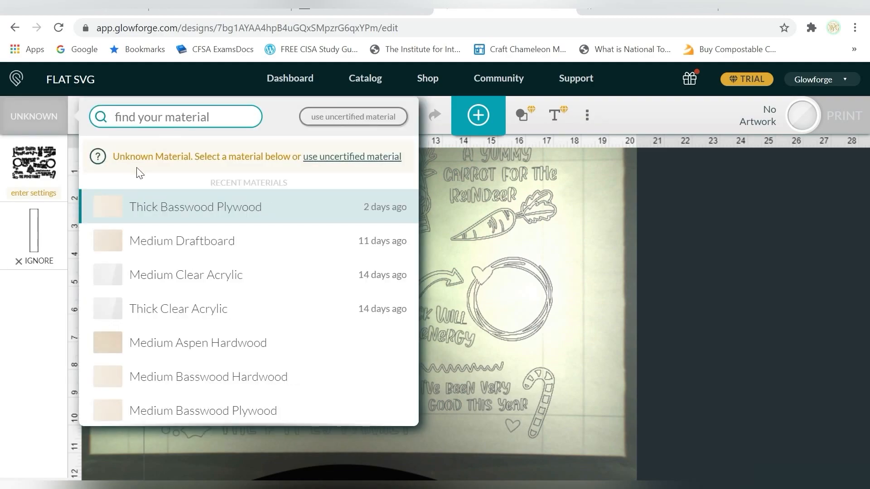
pyautogui.click(163, 203)
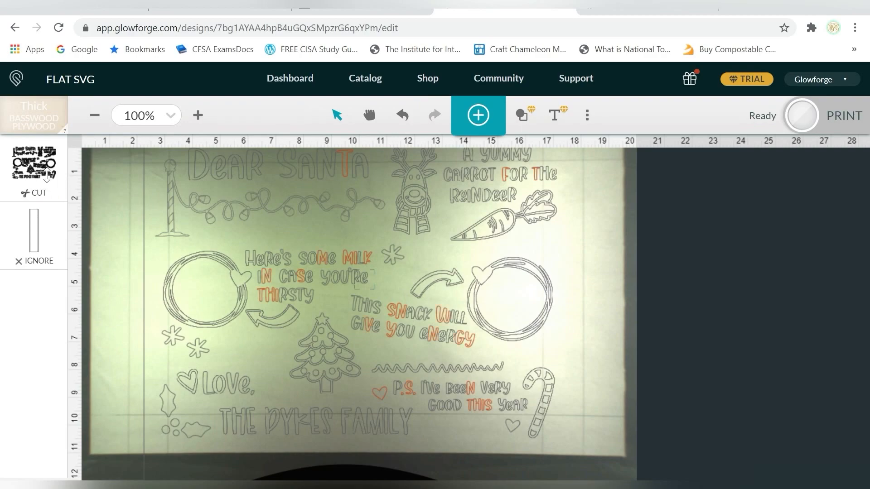
pyautogui.click(32, 190)
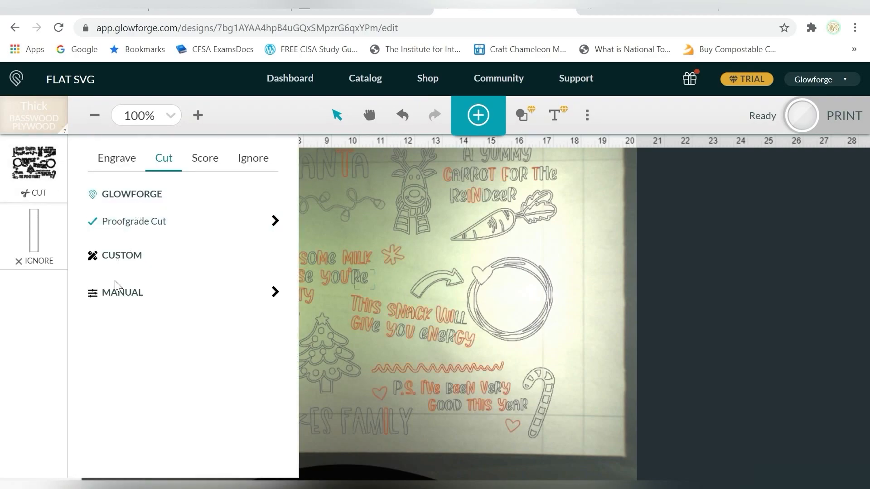
pyautogui.click(114, 293)
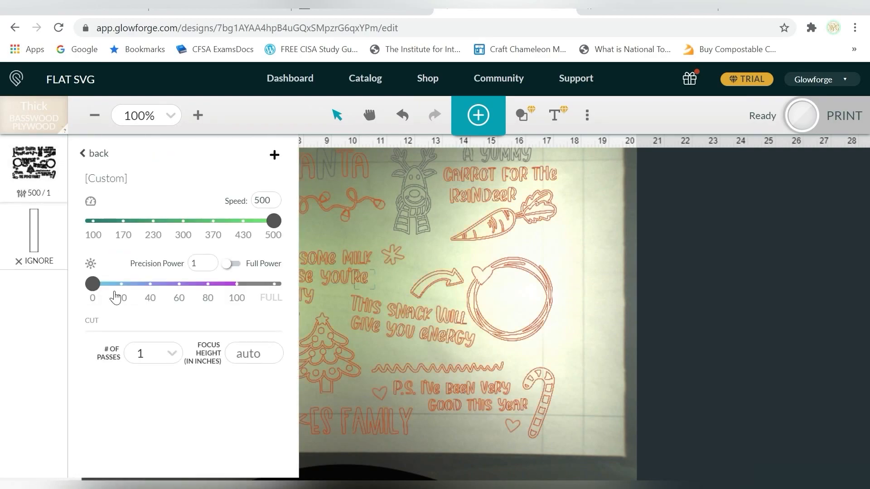
pyautogui.click(89, 155)
pyautogui.click(103, 159)
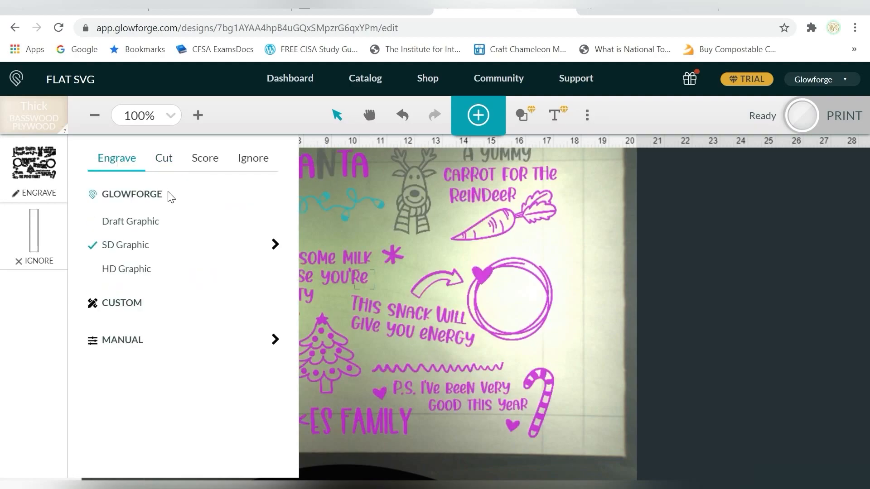
# Try manual engrave settings with speed 750 and precision power 75 on the Santa artwork, and return it to SD Graphic.
pyautogui.click(125, 343)
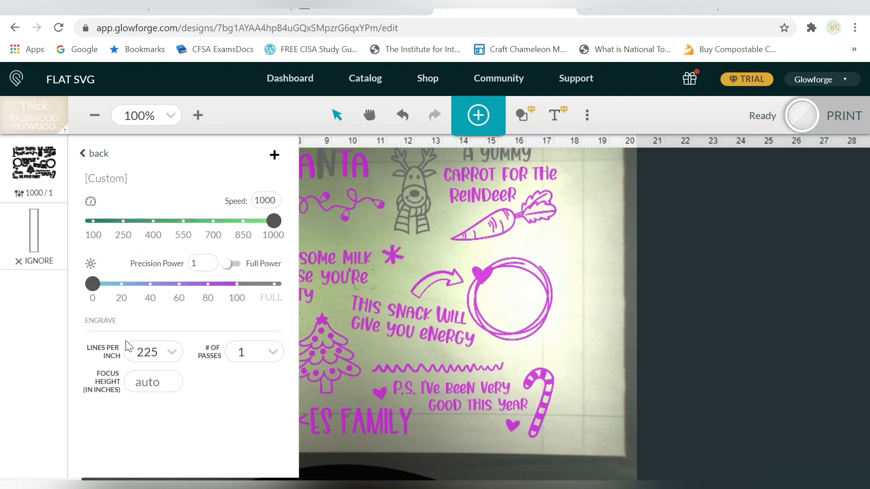
pyautogui.doubleClick(269, 200)
pyautogui.write('750')
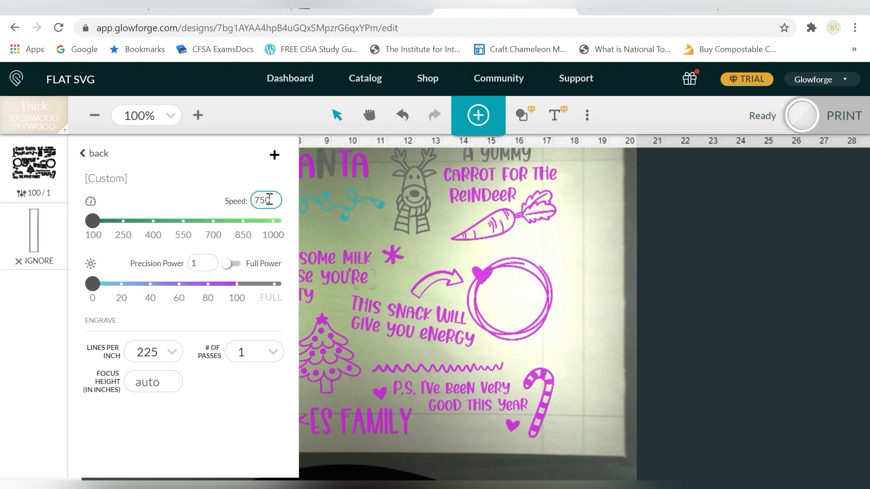
pyautogui.click(201, 265)
pyautogui.write('70')
pyautogui.press('BackSpace')
pyautogui.write('5')
pyautogui.click(184, 158)
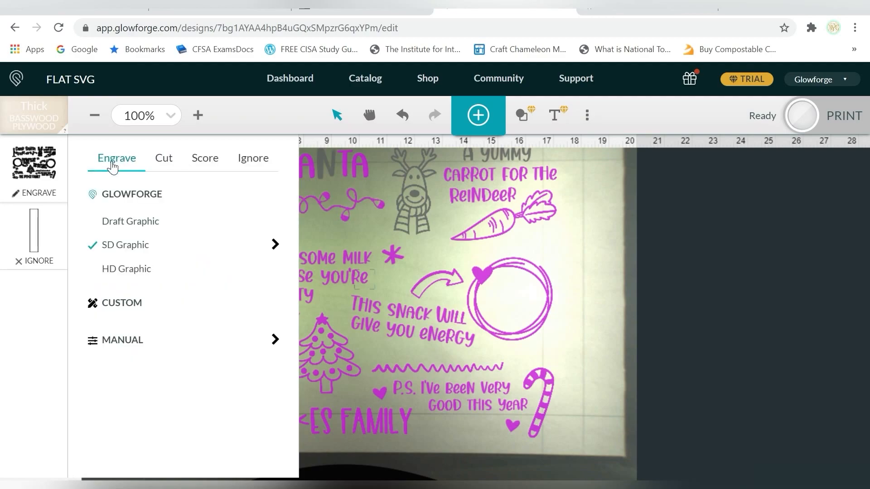
pyautogui.click(597, 216)
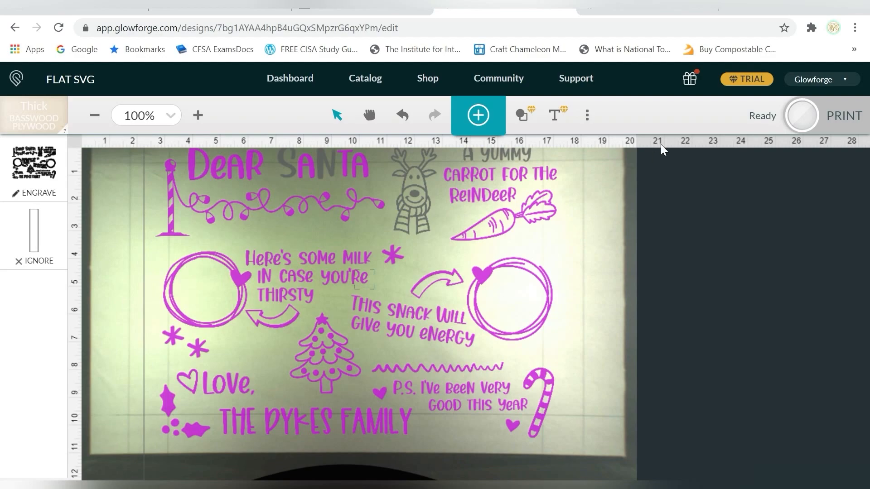
# Shrink the whole Santa artwork to about 13.4 in wide within the board and align the margin rectangle with the board's left edge.
pyautogui.moveTo(509, 153); pyautogui.dragTo(162, 440)
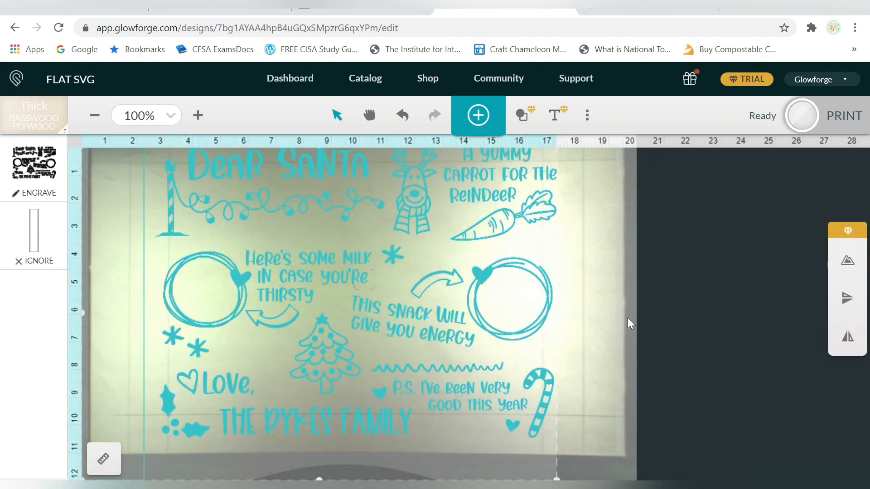
pyautogui.click(626, 324)
pyautogui.moveTo(158, 150); pyautogui.dragTo(547, 438)
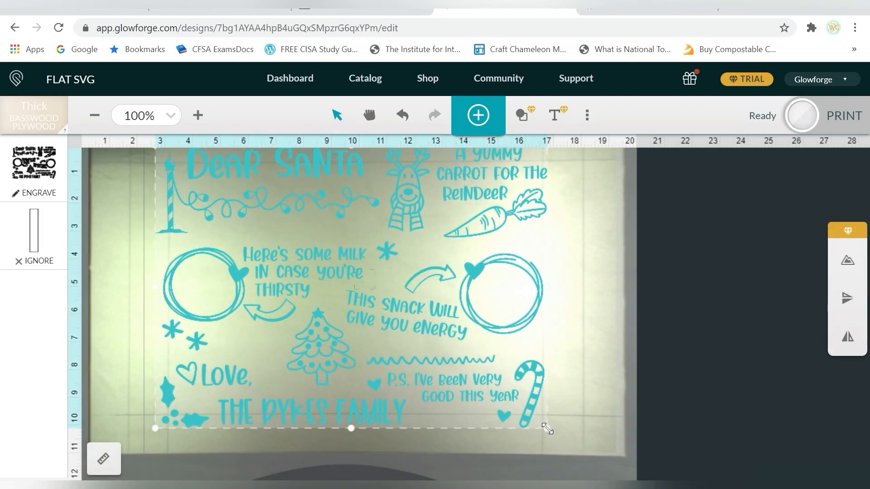
pyautogui.moveTo(407, 225); pyautogui.dragTo(422, 234)
pyautogui.moveTo(562, 447); pyautogui.dragTo(542, 442)
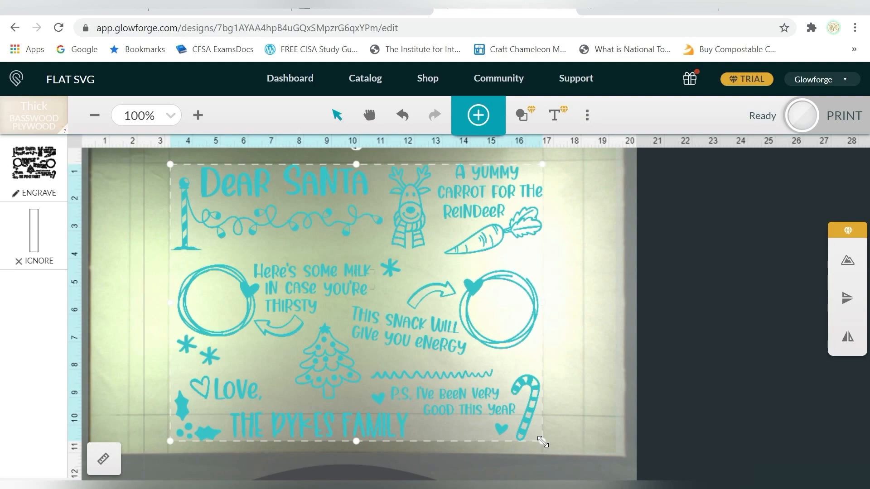
pyautogui.click(107, 232)
pyautogui.moveTo(141, 235)
pyautogui.mouseDown()
pyautogui.moveTo(165, 241)
pyautogui.moveTo(150, 241)
pyautogui.mouseUp()
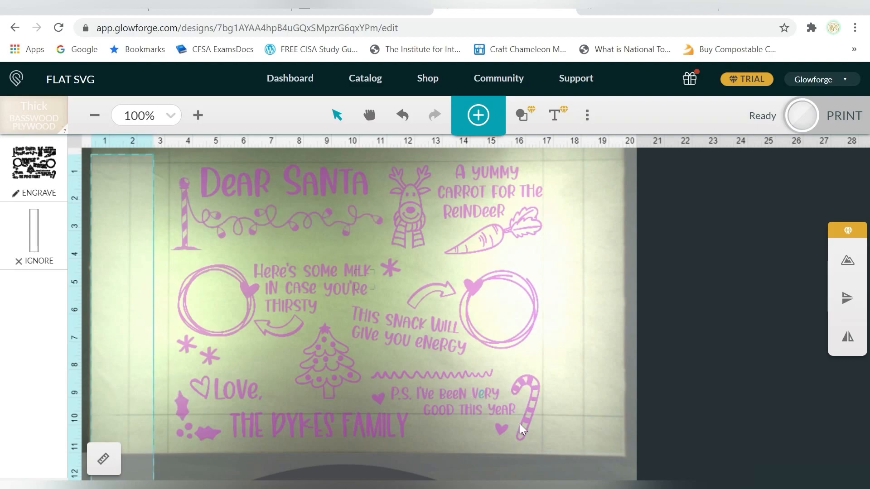
pyautogui.moveTo(517, 431); pyautogui.dragTo(296, 368)
pyautogui.moveTo(275, 301); pyautogui.dragTo(185, 186)
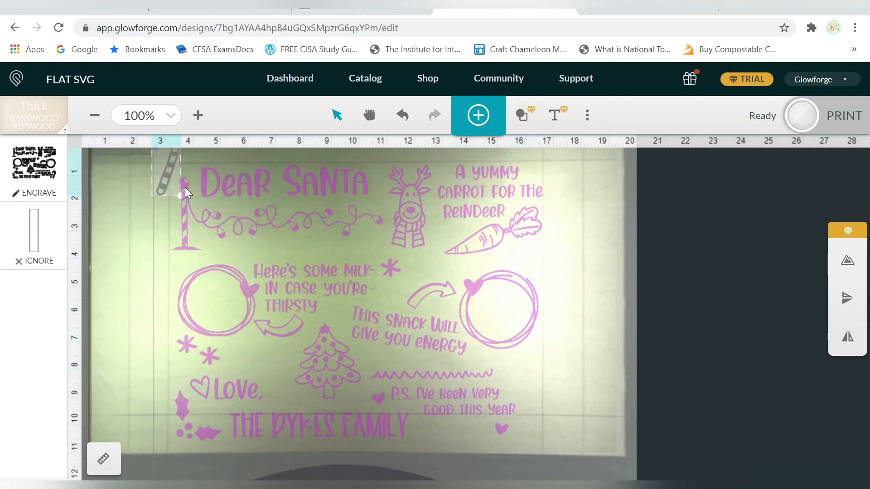
pyautogui.hotkey('ctrl', 'z')
# Move the whole Santa artwork up about 0.3 in and reduce its height to about 9.6 in.
pyautogui.moveTo(588, 159); pyautogui.dragTo(175, 443)
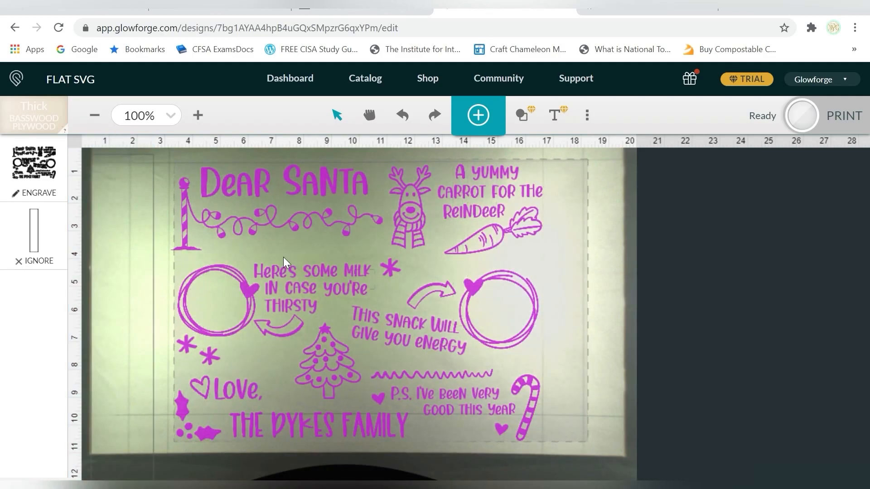
pyautogui.moveTo(325, 184); pyautogui.dragTo(326, 176)
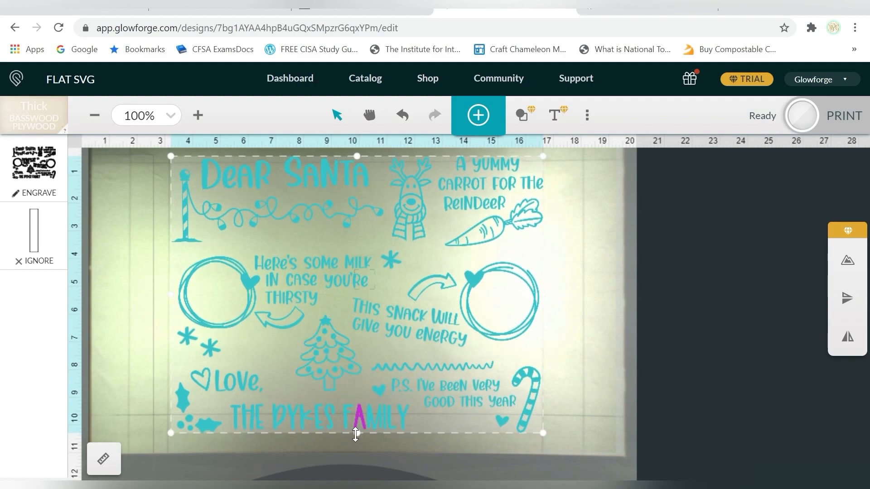
pyautogui.moveTo(356, 433); pyautogui.dragTo(356, 422)
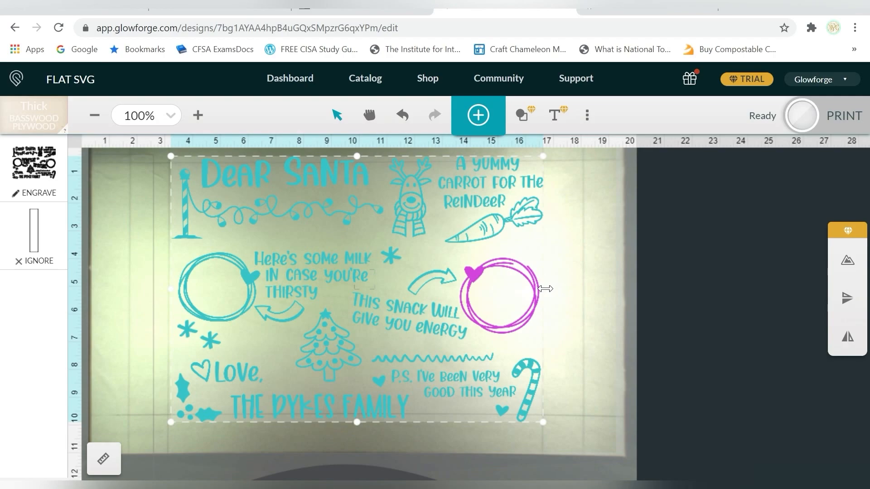
pyautogui.click(589, 247)
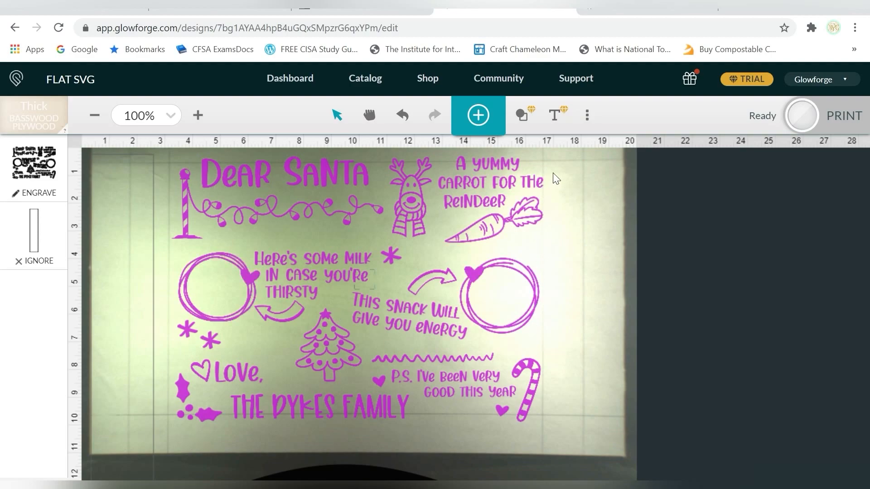
# Stretch the Santa artwork from its left edge to about 13.6 in wide and send the design to print.
pyautogui.moveTo(569, 157); pyautogui.dragTo(170, 432)
pyautogui.moveTo(170, 399); pyautogui.dragTo(176, 294)
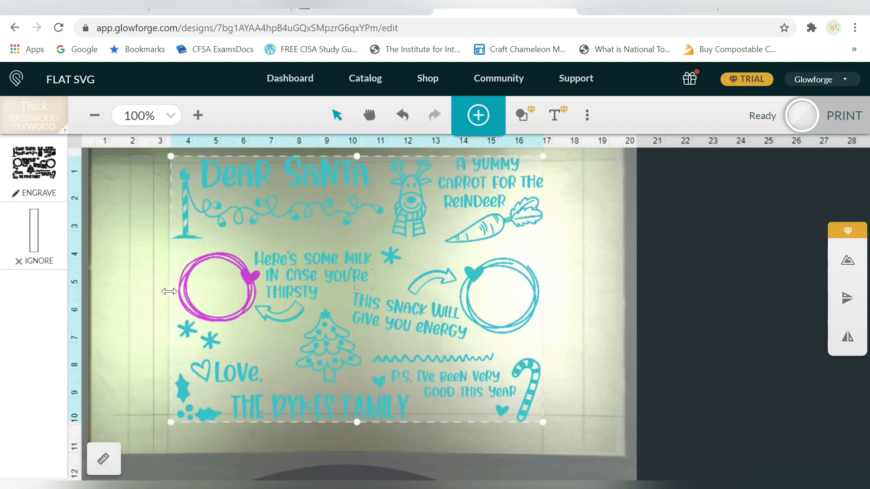
pyautogui.moveTo(169, 292); pyautogui.dragTo(166, 291)
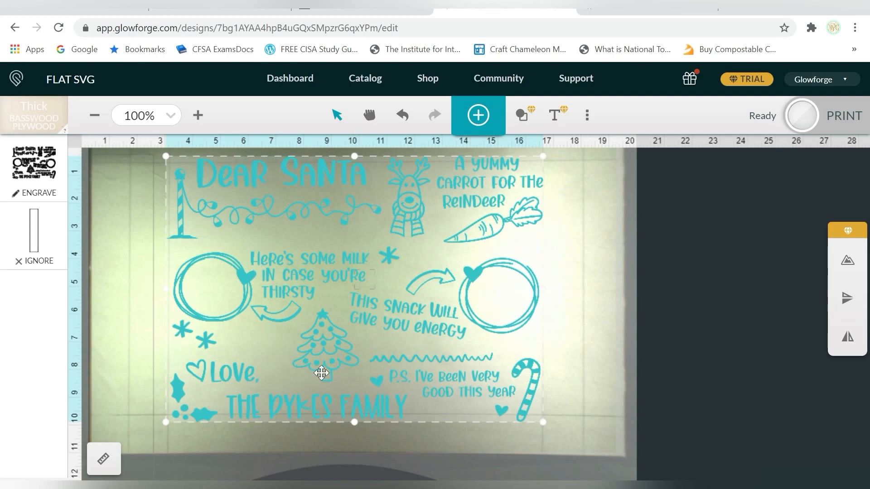
pyautogui.click(587, 276)
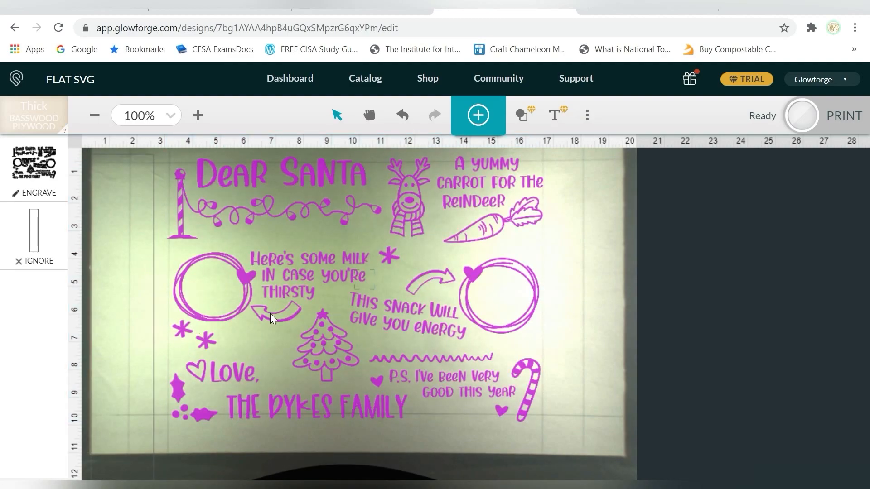
pyautogui.click(838, 121)
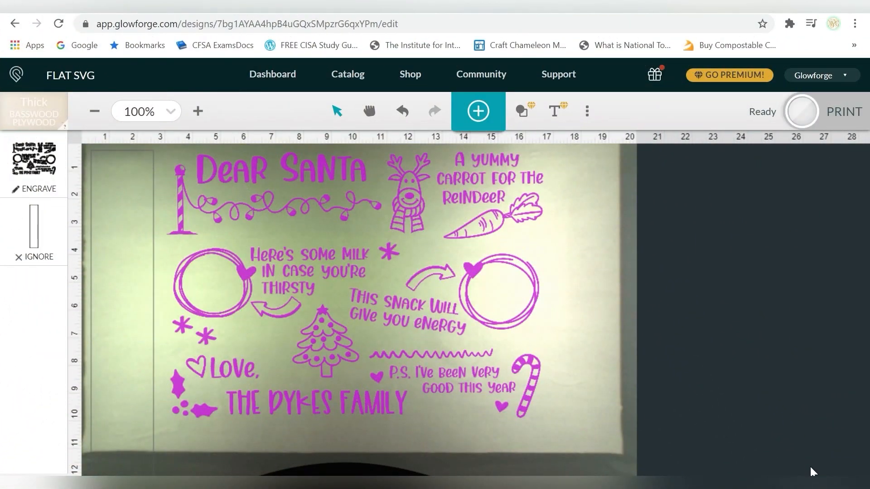
# Delete all of the Santa artwork from the bed, leaving only the margin rectangle.
pyautogui.moveTo(587, 168); pyautogui.dragTo(195, 424)
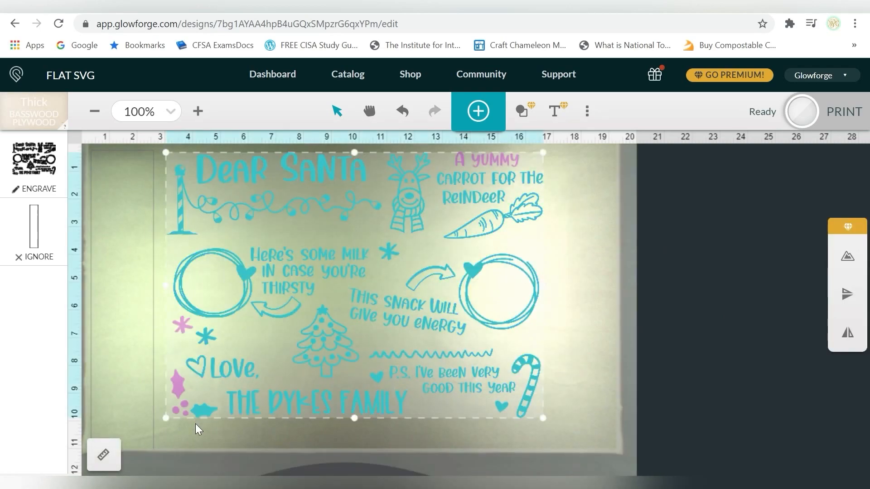
pyautogui.press('Delete')
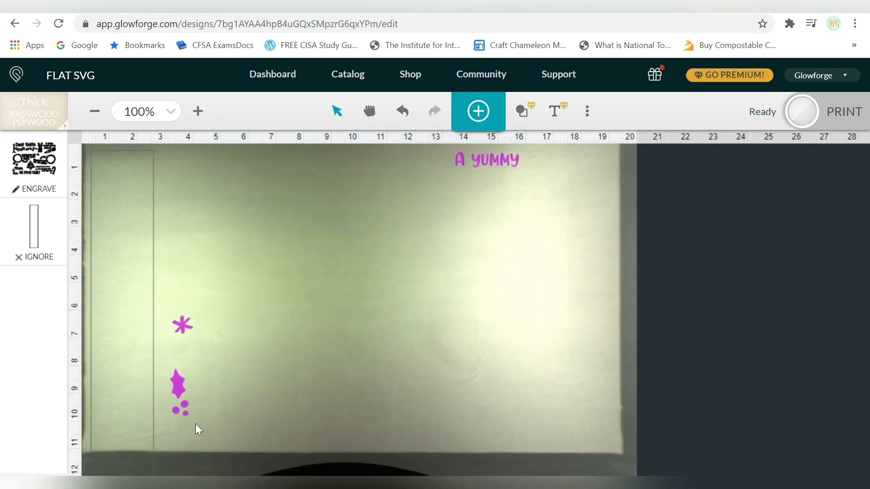
pyautogui.moveTo(563, 154); pyautogui.dragTo(154, 436)
pyautogui.press('Delete')
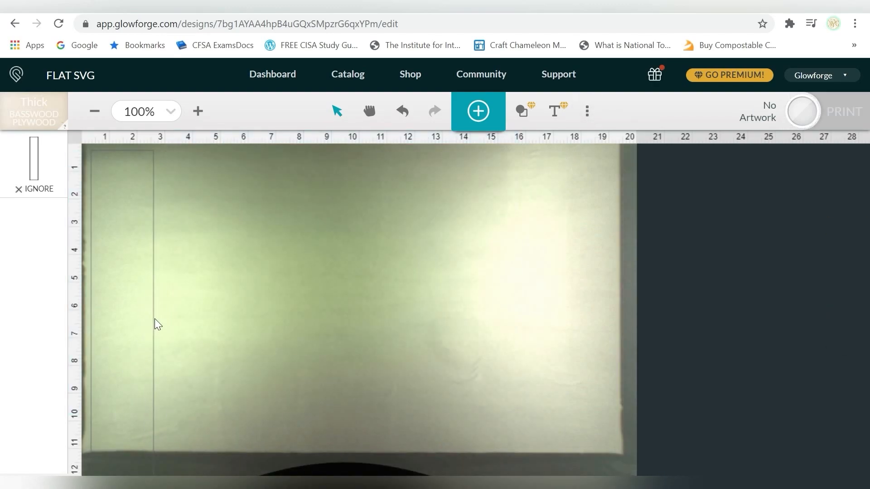
# Rotate the margin rectangle to horizontal and place it fully on the upper part of the board.
pyautogui.moveTo(154, 319); pyautogui.dragTo(262, 317)
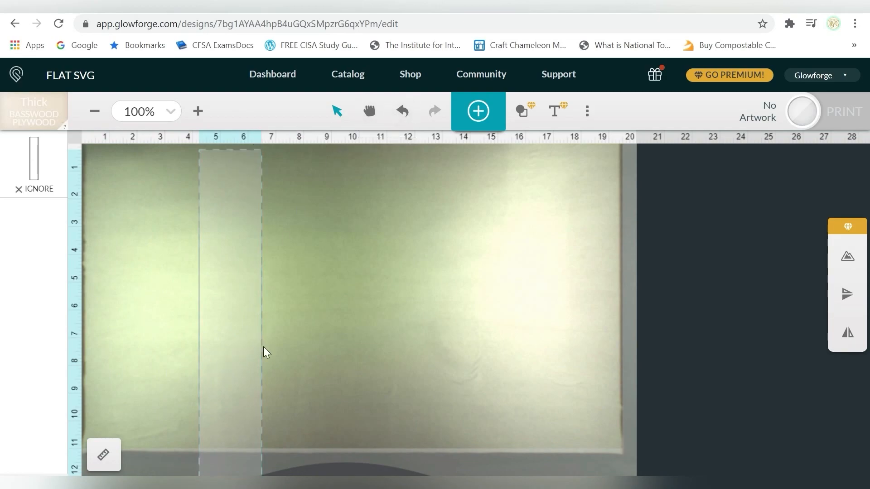
pyautogui.moveTo(250, 349); pyautogui.dragTo(264, 380)
pyautogui.moveTo(234, 171); pyautogui.dragTo(442, 360)
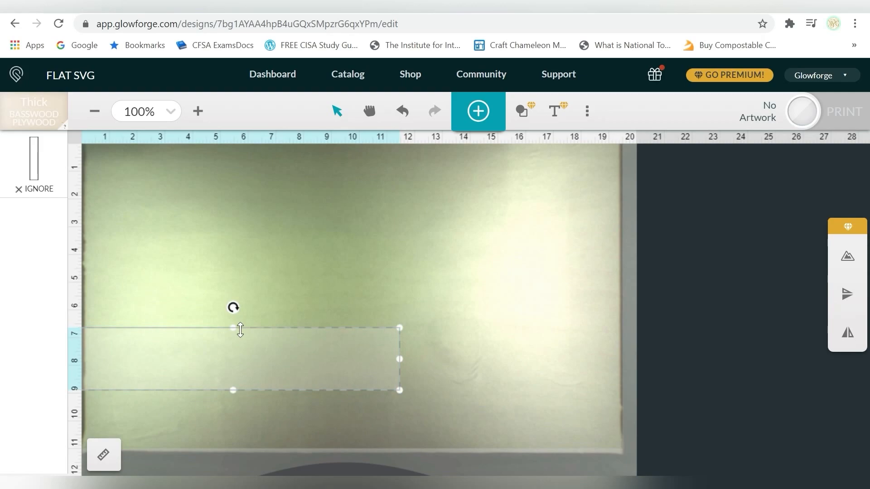
pyautogui.moveTo(246, 349); pyautogui.dragTo(353, 230)
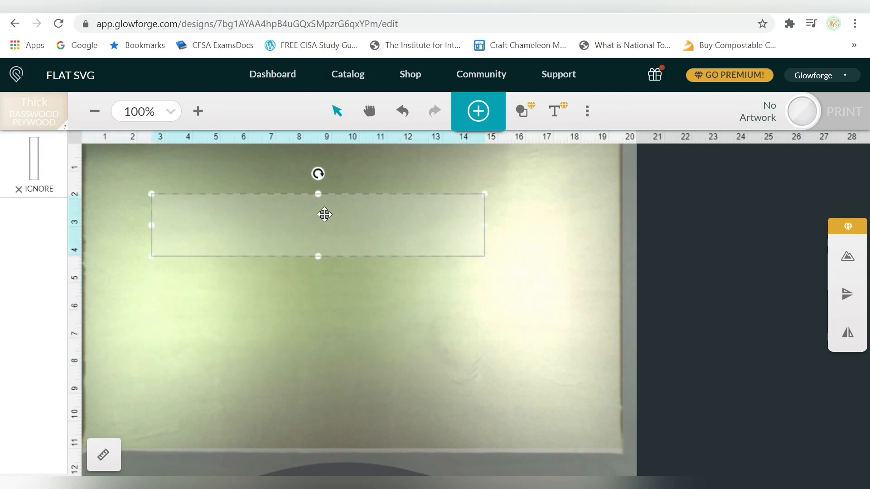
# Set the rectangle's width to 11.938 in and its height to 2.25 in.
pyautogui.click(103, 457)
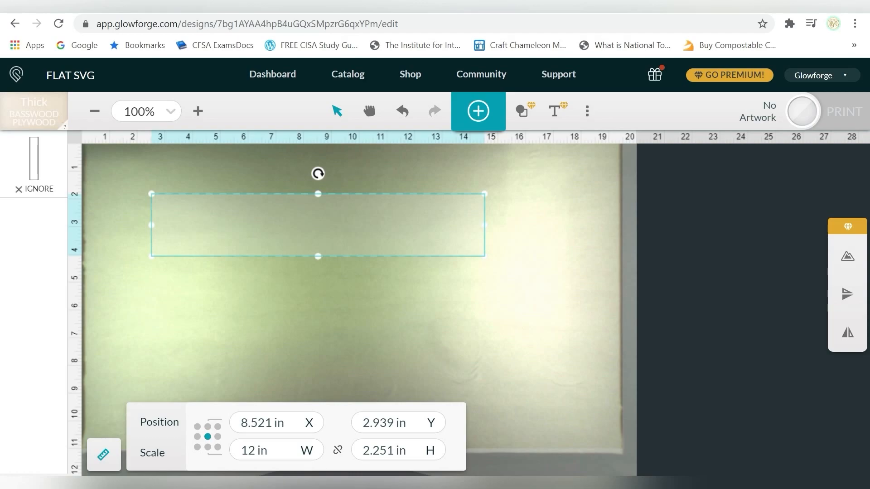
pyautogui.doubleClick(259, 450)
pyautogui.hotkey('ctrl', 'a')
pyautogui.write('11.2375')
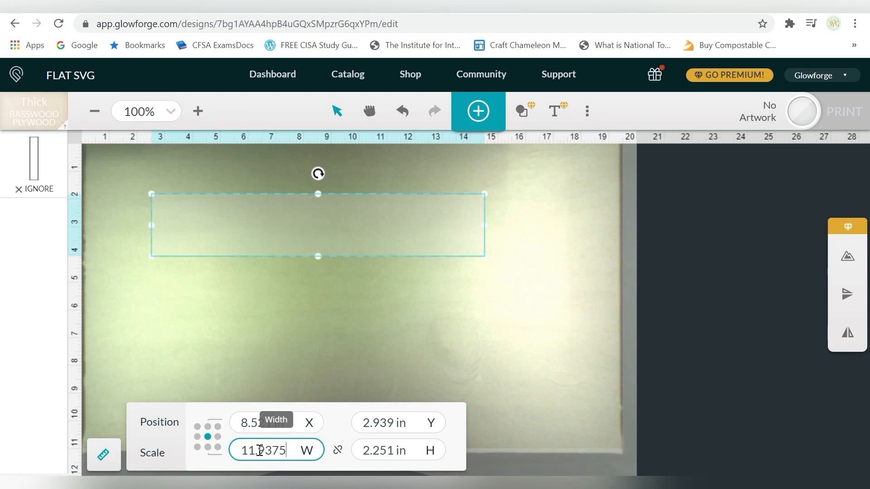
pyautogui.press('Return')
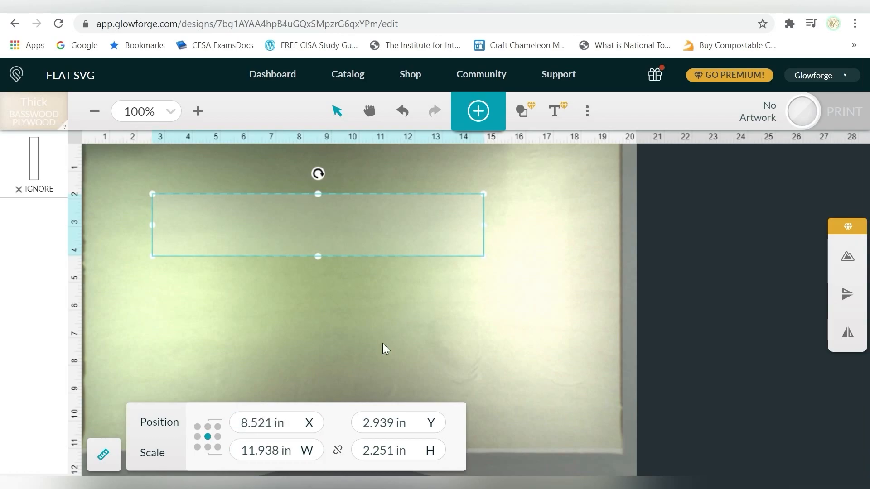
pyautogui.click(388, 451)
pyautogui.press('BackSpace')
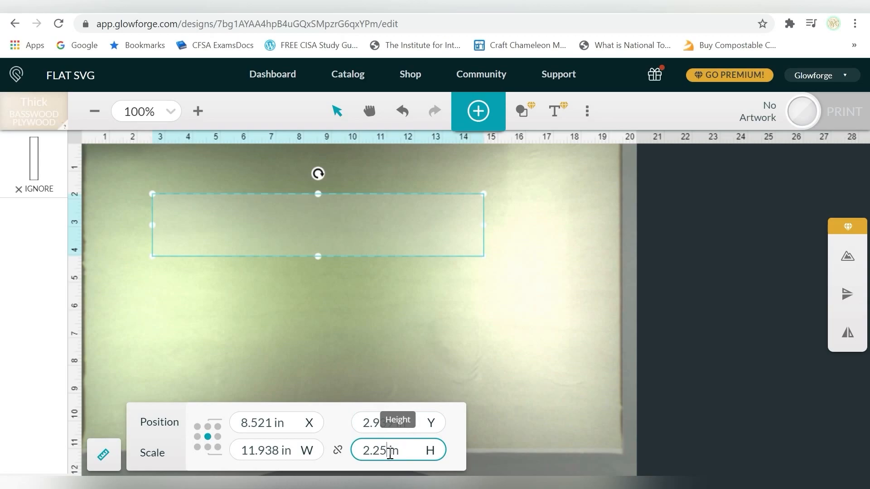
pyautogui.press('Return')
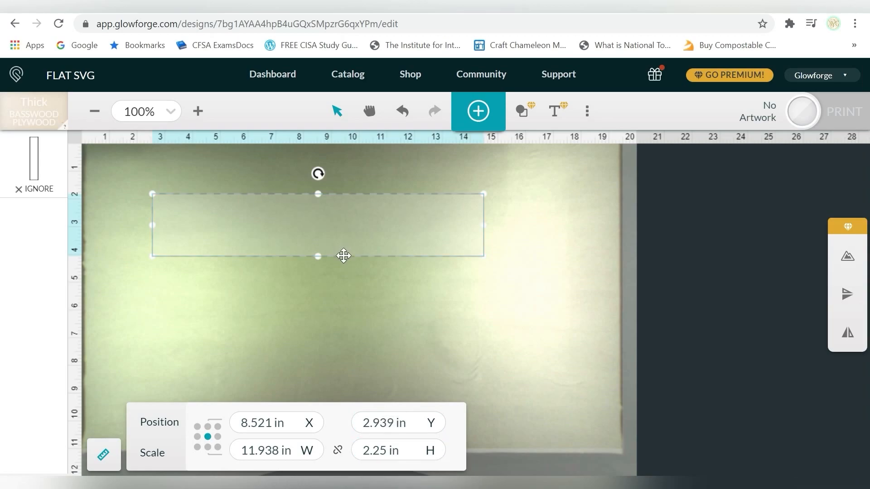
# Move the rectangle to the board's lower right corner and set the focus point on the blank material above it.
pyautogui.moveTo(343, 256); pyautogui.dragTo(477, 447)
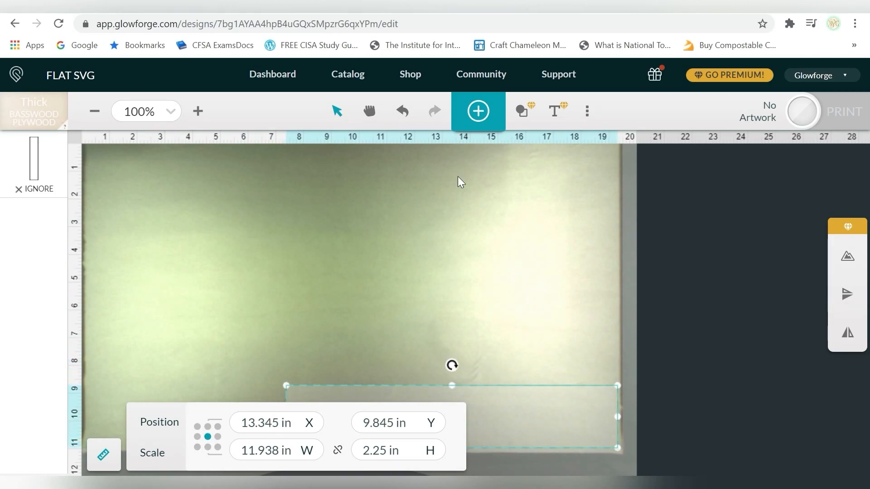
pyautogui.click(587, 111)
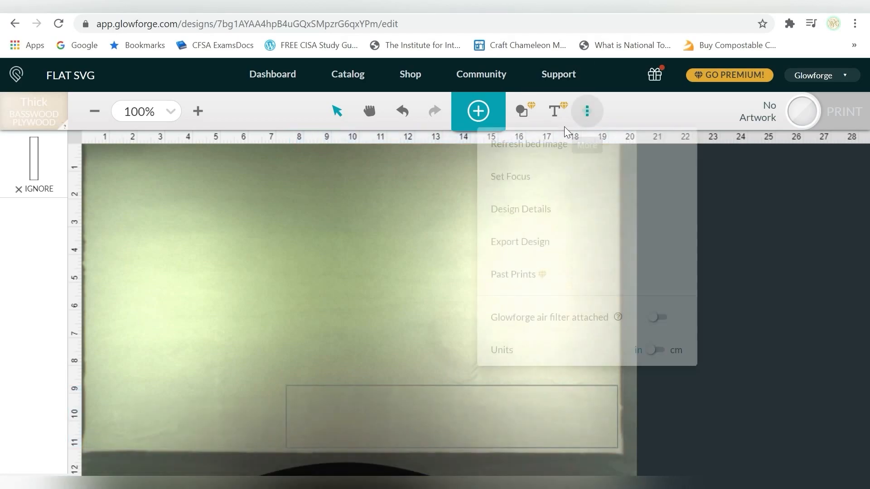
pyautogui.click(510, 176)
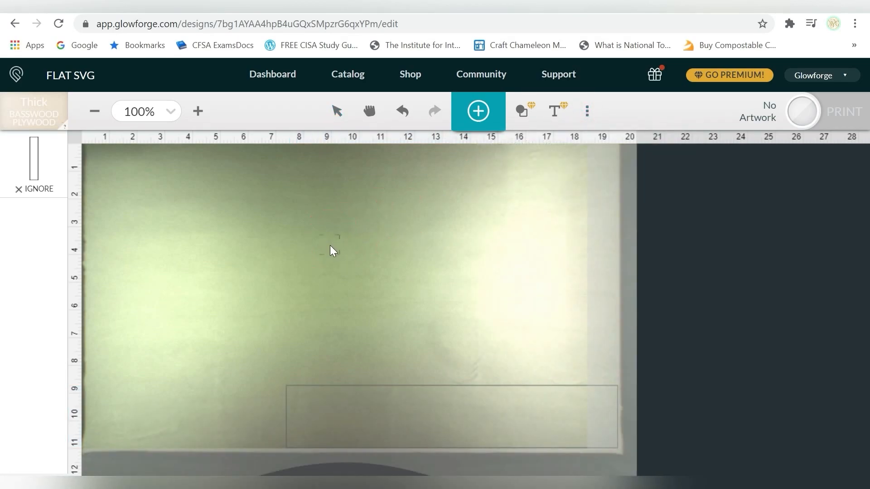
pyautogui.click(330, 245)
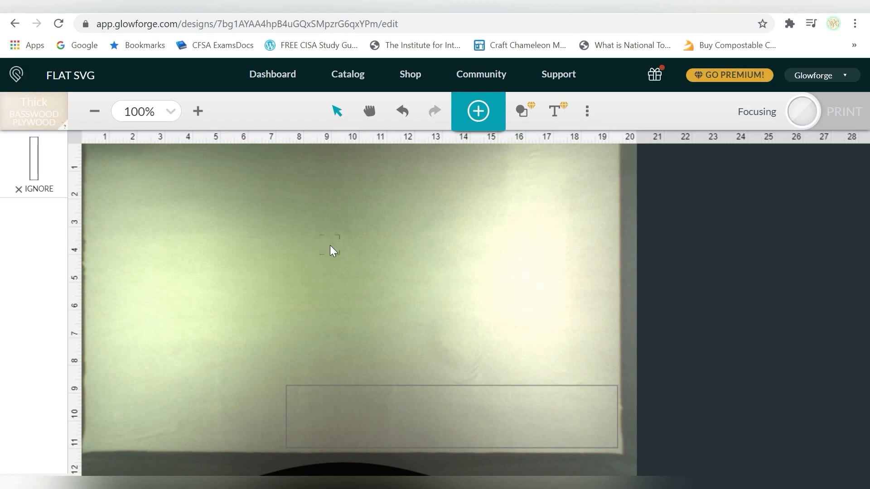
# Nudge the rectangle inside the board's corner, duplicate it and place the copy directly above at about X 13.1 in, Y 7.3 in.
pyautogui.click(368, 385)
pyautogui.moveTo(363, 383); pyautogui.dragTo(367, 384)
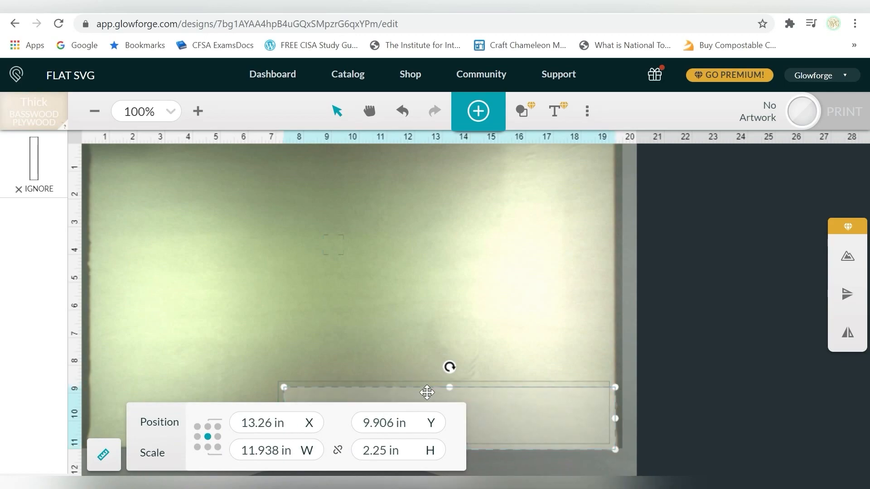
pyautogui.moveTo(424, 389); pyautogui.dragTo(418, 314)
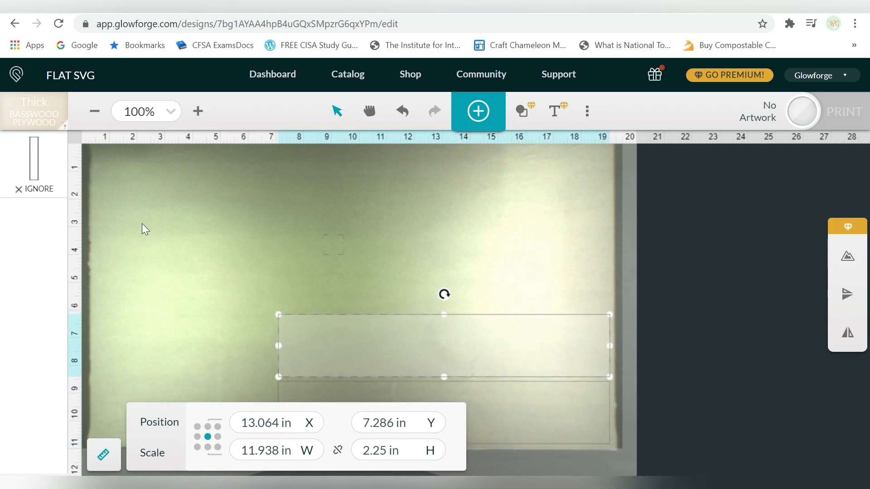
# Give the two rectangles a custom manual cut setting with speed 130 and full power.
pyautogui.click(64, 185)
pyautogui.click(163, 151)
pyautogui.click(122, 292)
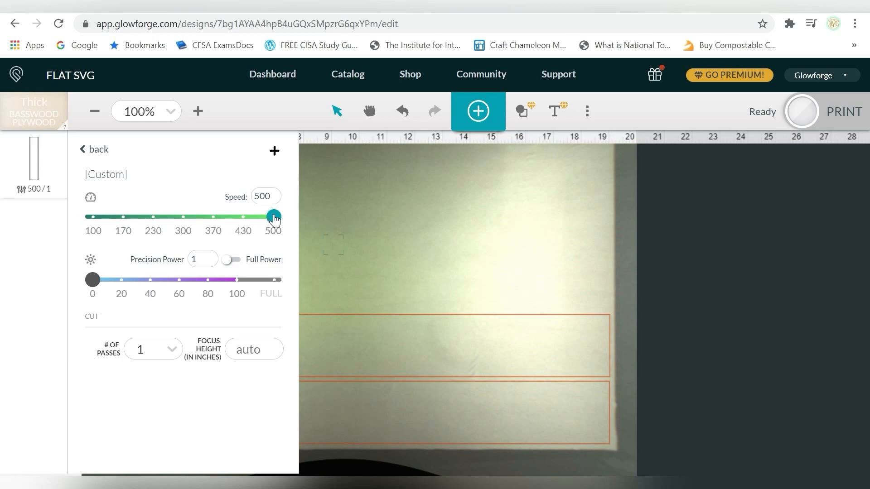
pyautogui.click(230, 259)
pyautogui.doubleClick(263, 198)
pyautogui.write('130')
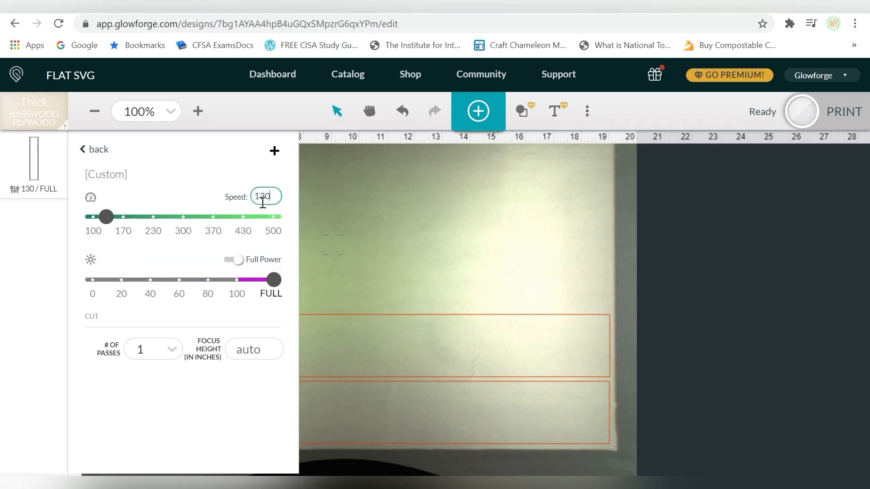
pyautogui.click(375, 196)
# Set the rectangles' cut speed to 150 and send the job to print.
pyautogui.click(36, 174)
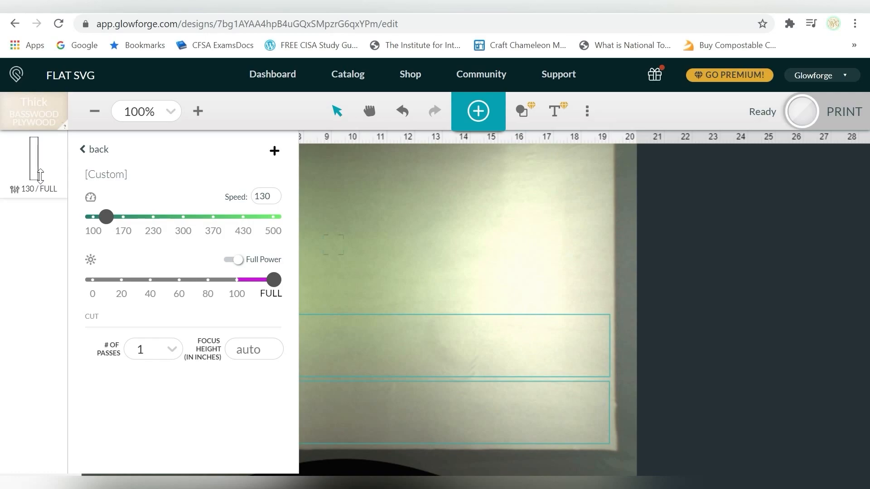
pyautogui.doubleClick(265, 195)
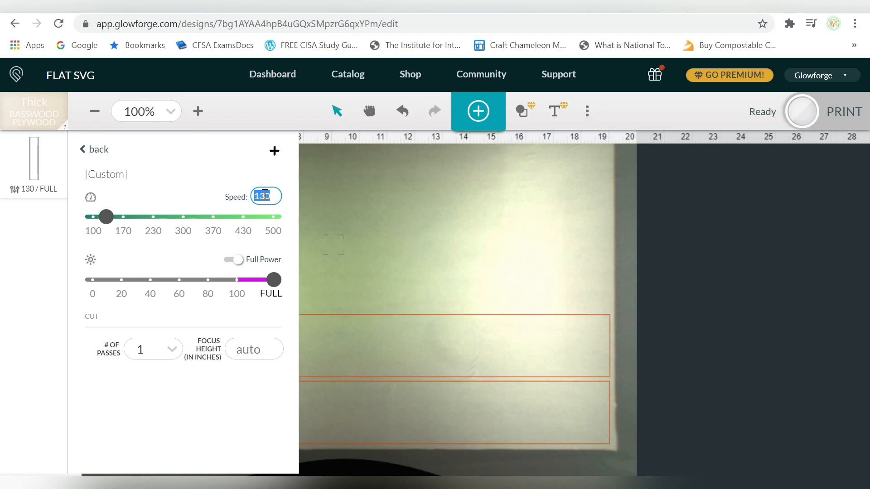
pyautogui.write('5')
pyautogui.write('50')
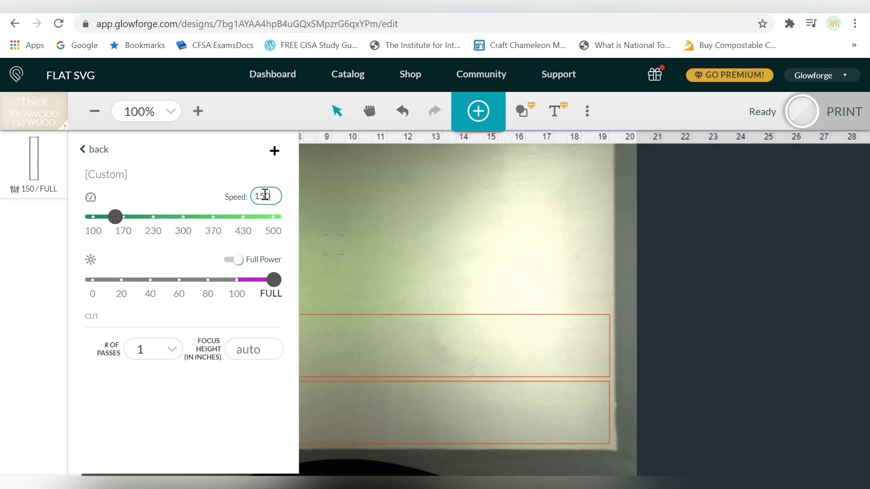
pyautogui.click(433, 188)
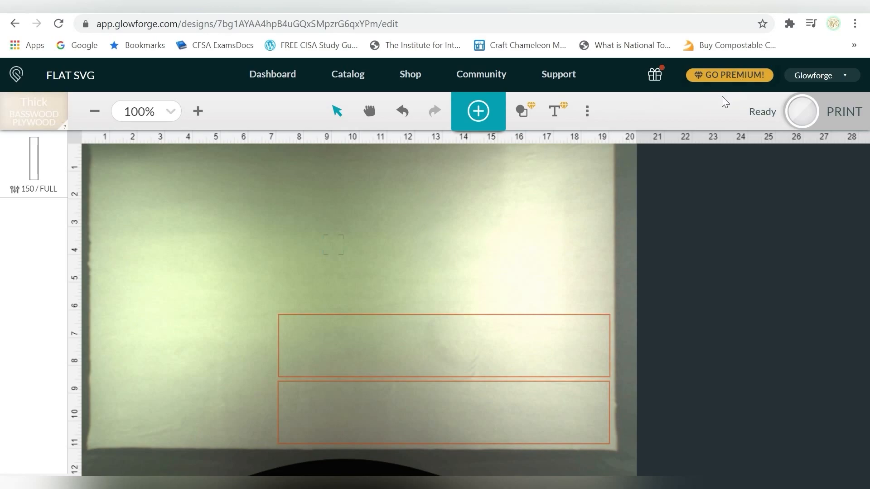
pyautogui.click(845, 114)
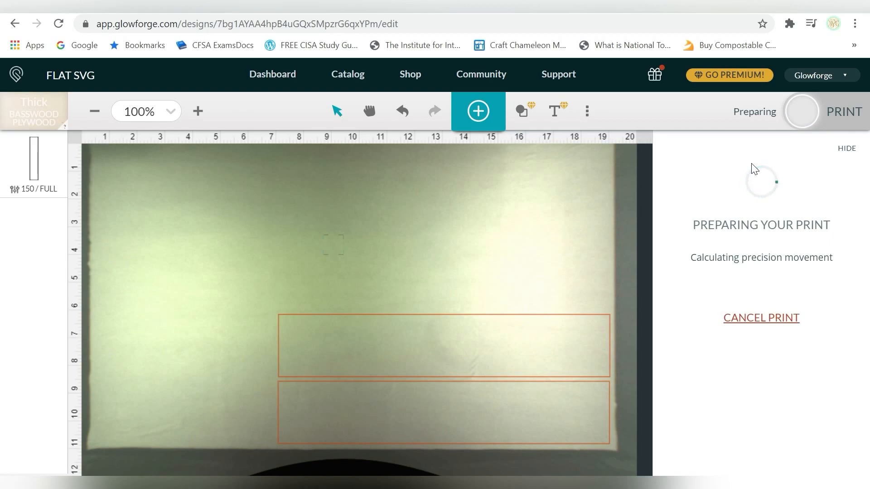